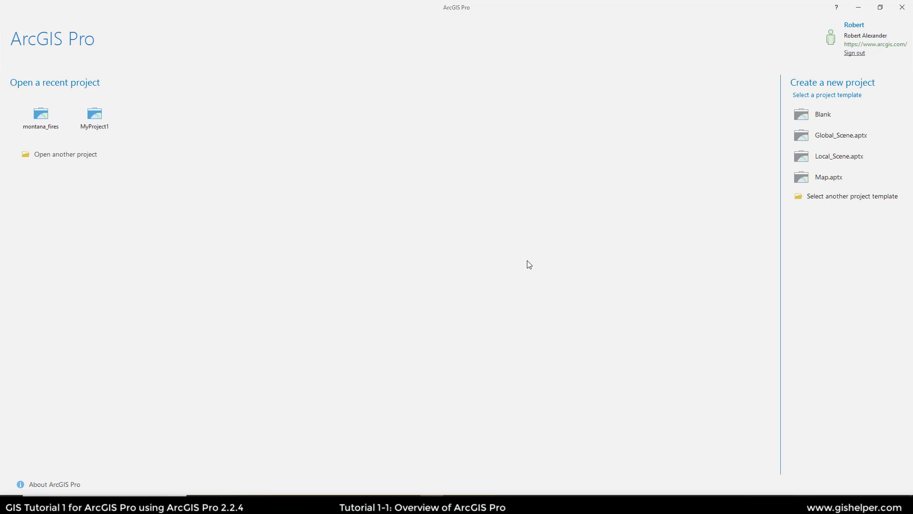
# - Open the project Tutorial1-1.aprx from C:\EsriPress\GIST1Pro\Chapter1\Tutorials
pyautogui.click(64, 159)
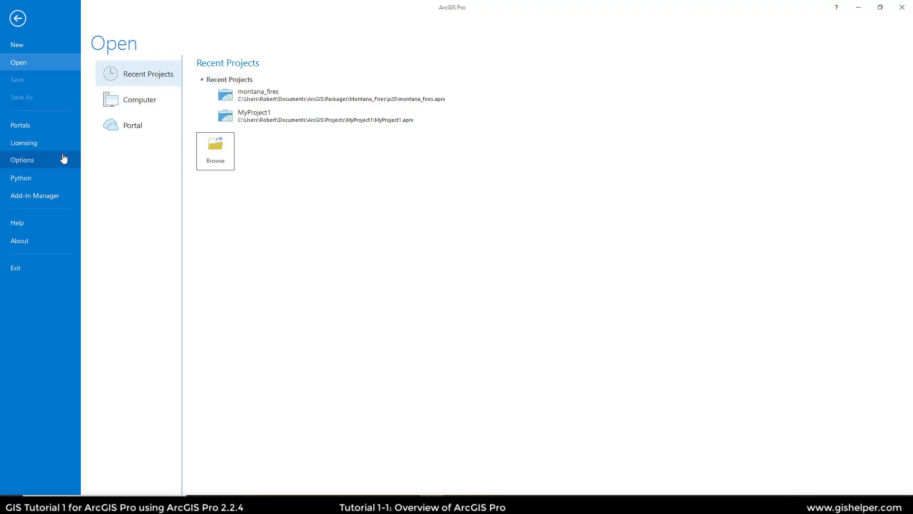
pyautogui.click(214, 164)
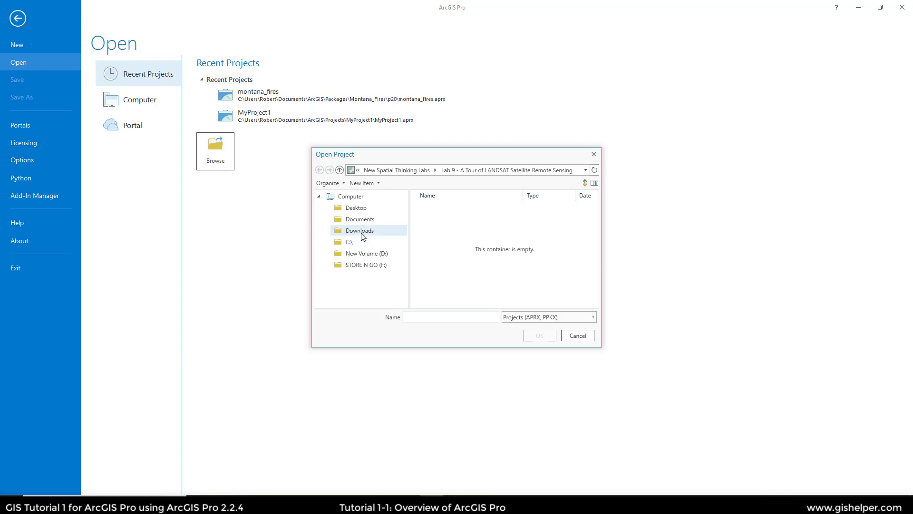
pyautogui.click(359, 239)
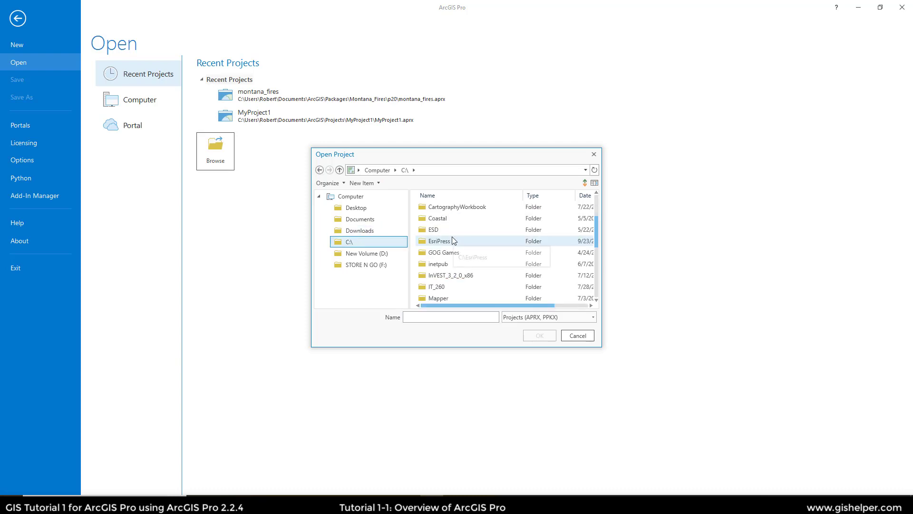
pyautogui.doubleClick(452, 238)
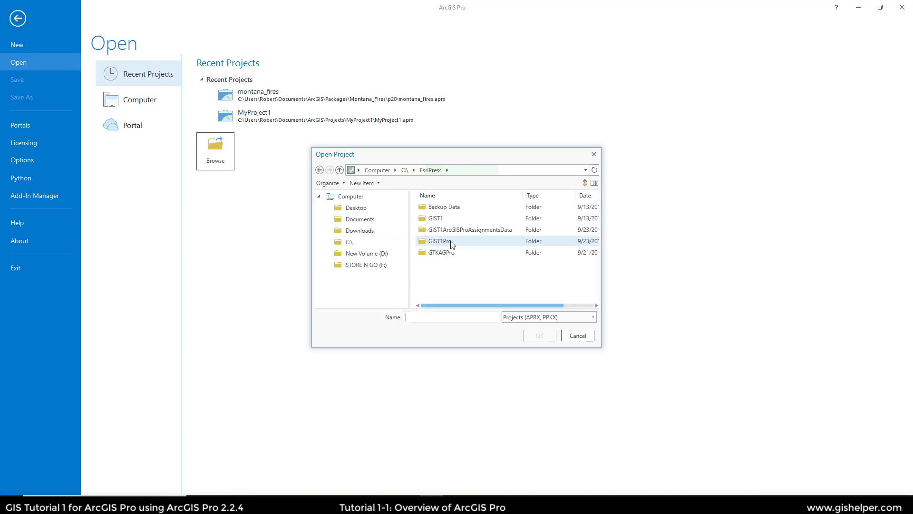
pyautogui.doubleClick(440, 241)
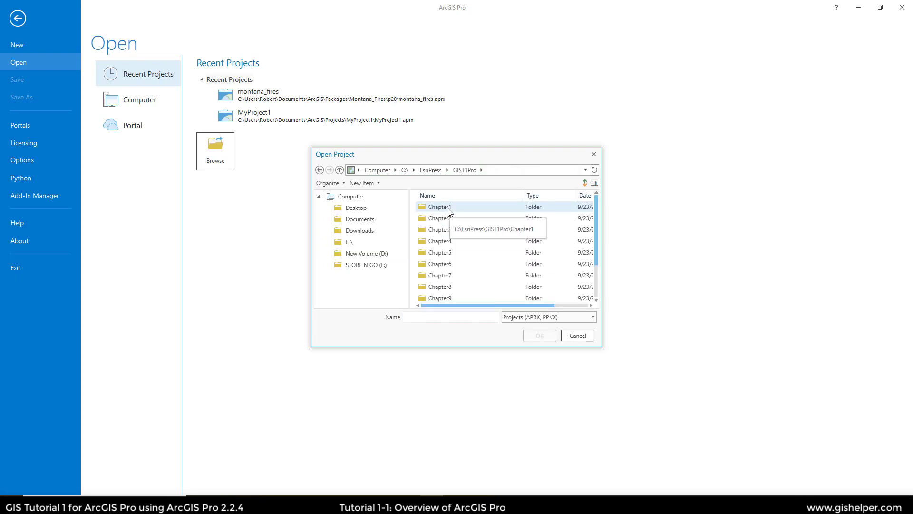
pyautogui.doubleClick(449, 208)
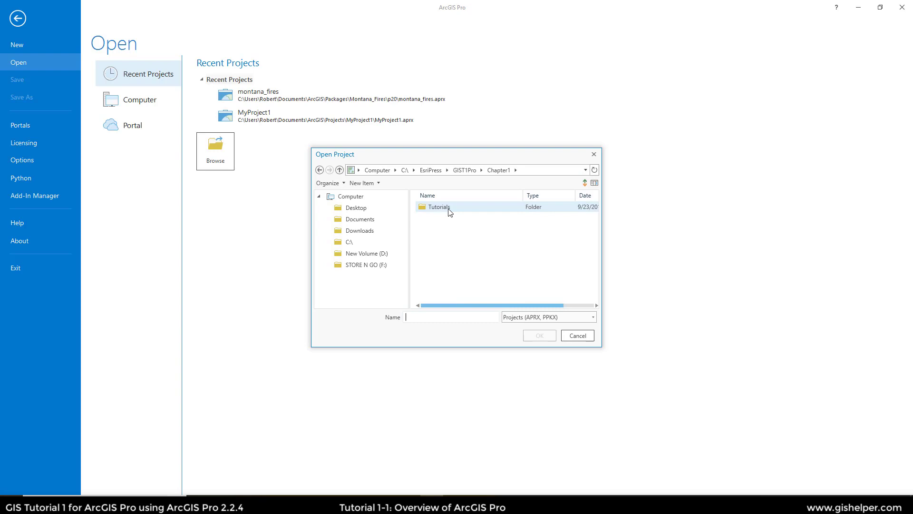
pyautogui.doubleClick(448, 208)
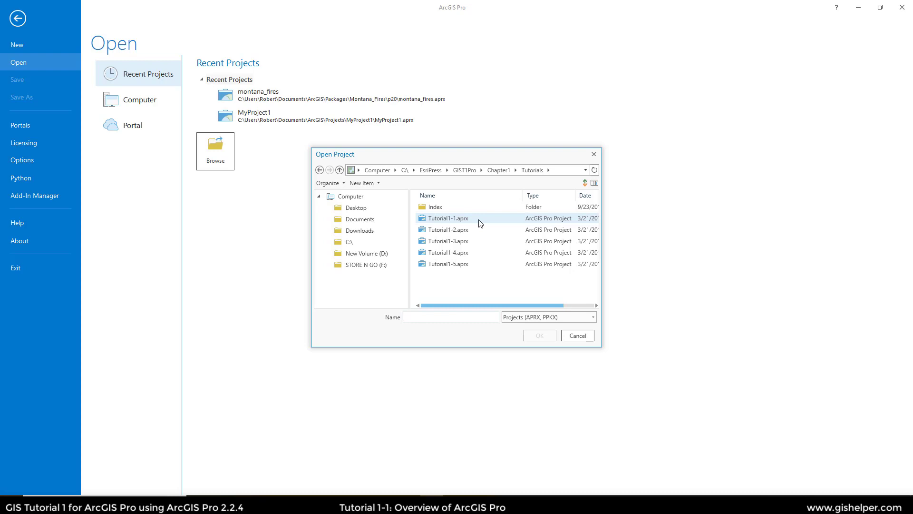
pyautogui.click(477, 219)
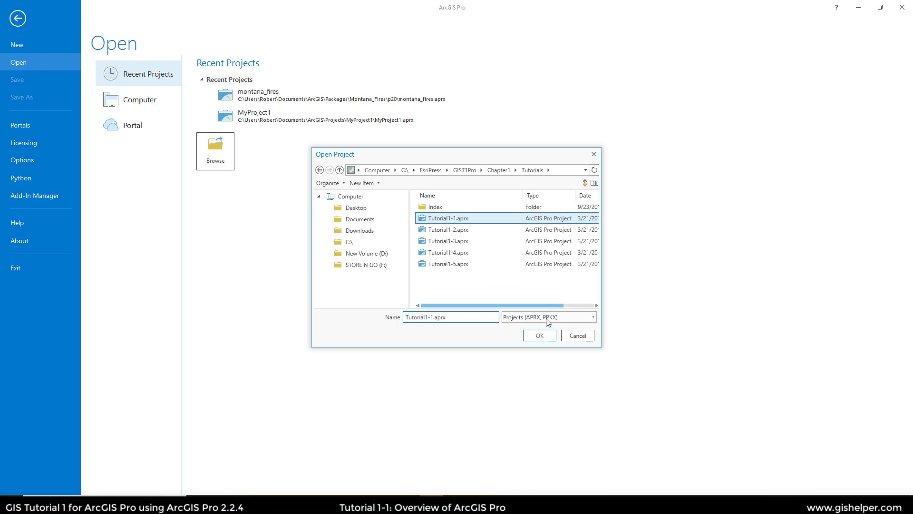
pyautogui.click(539, 336)
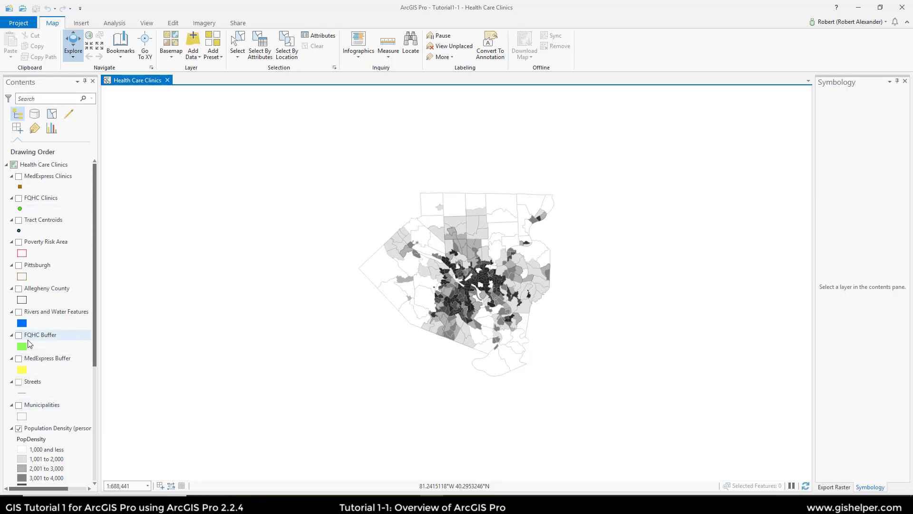
# - Look through the map's layer list, and close the Contents, Symbology and Export Raster panes
pyautogui.scroll(-5, 30, 341)
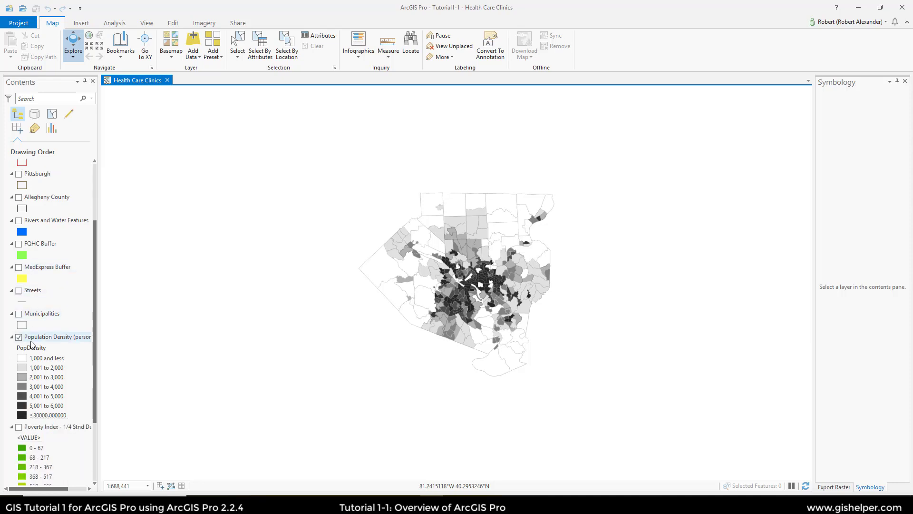
pyautogui.scroll(-1, 31, 344)
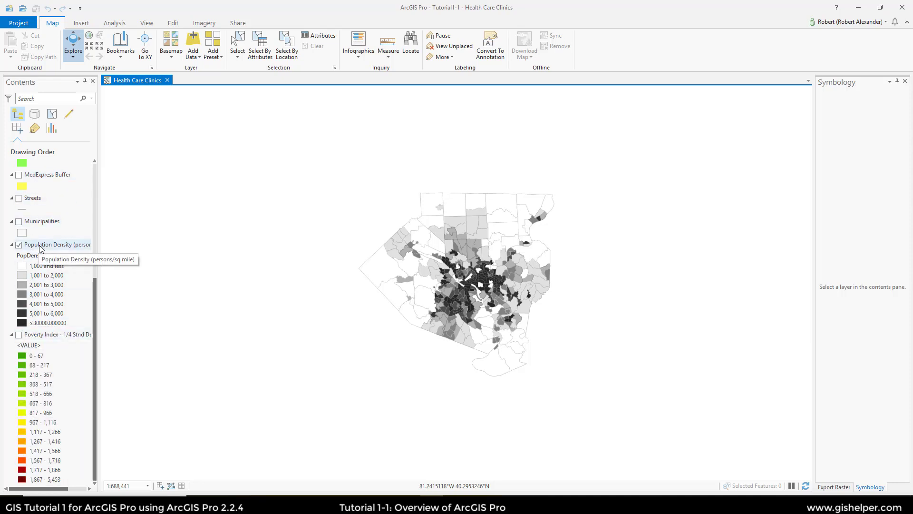
pyautogui.scroll(6, 40, 248)
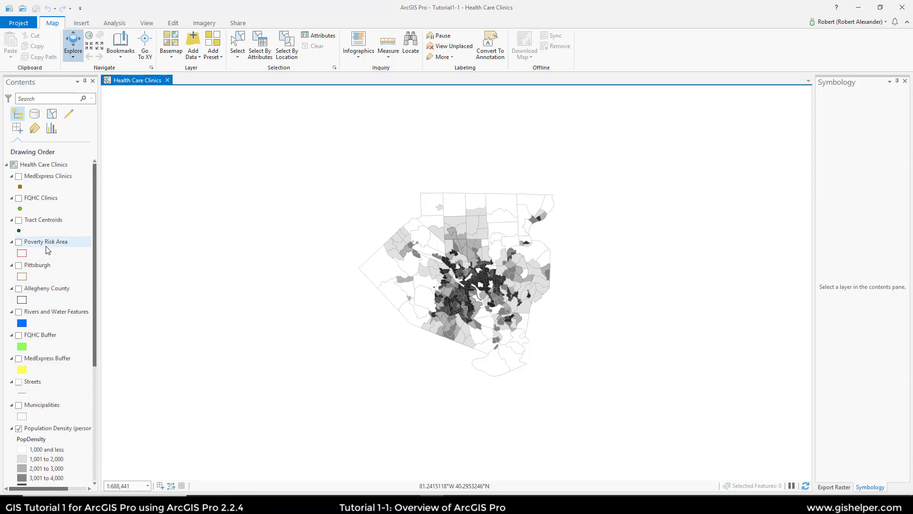
pyautogui.click(93, 81)
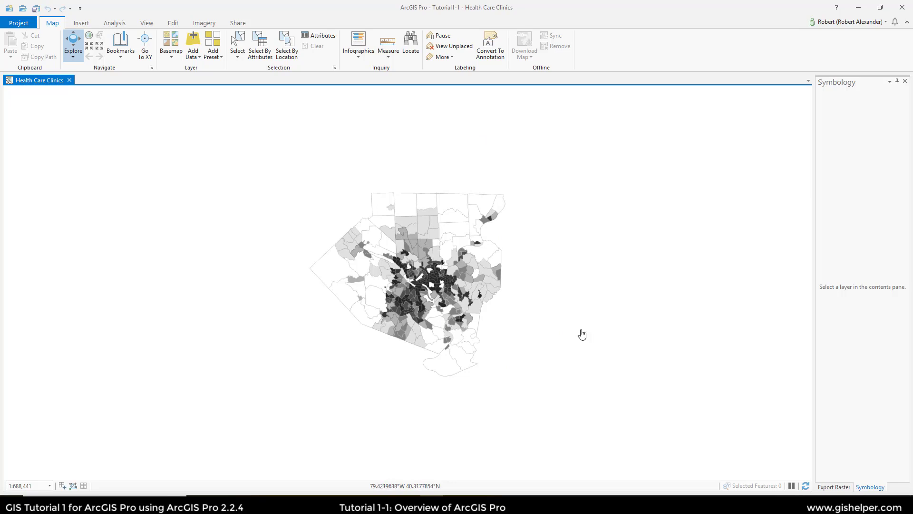
pyautogui.click(905, 81)
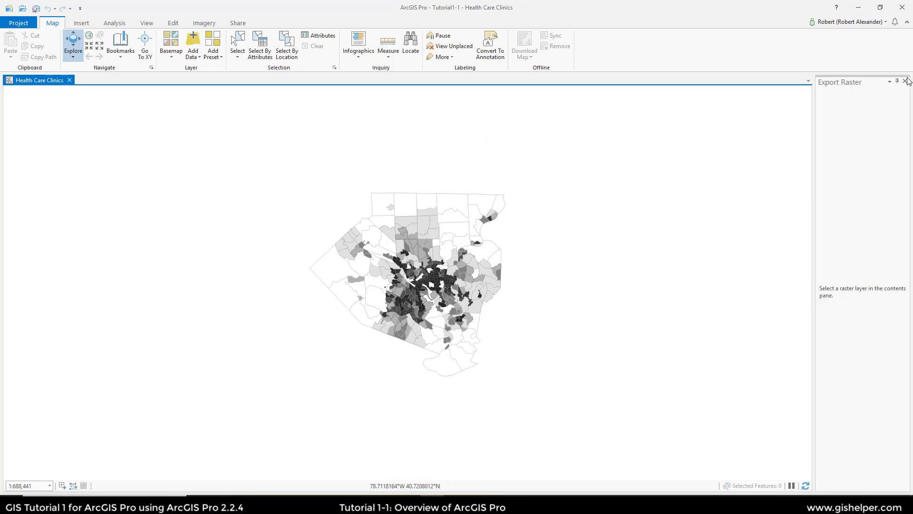
pyautogui.click(905, 82)
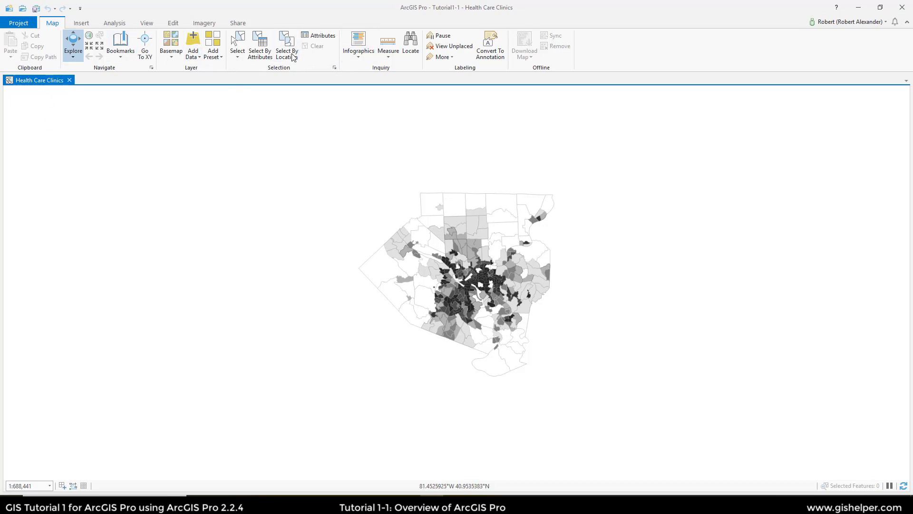
# - Show the Contents pane again beside the Health Care Clinics map
pyautogui.click(146, 22)
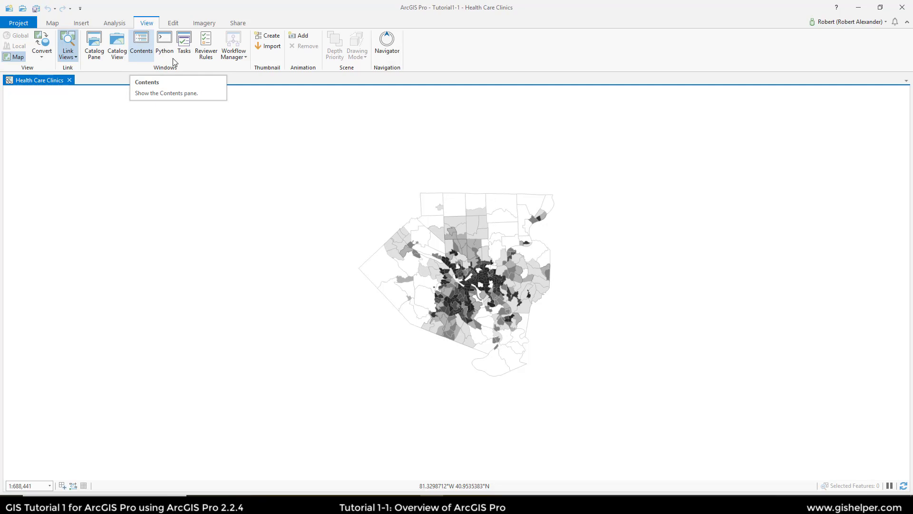
pyautogui.click(148, 50)
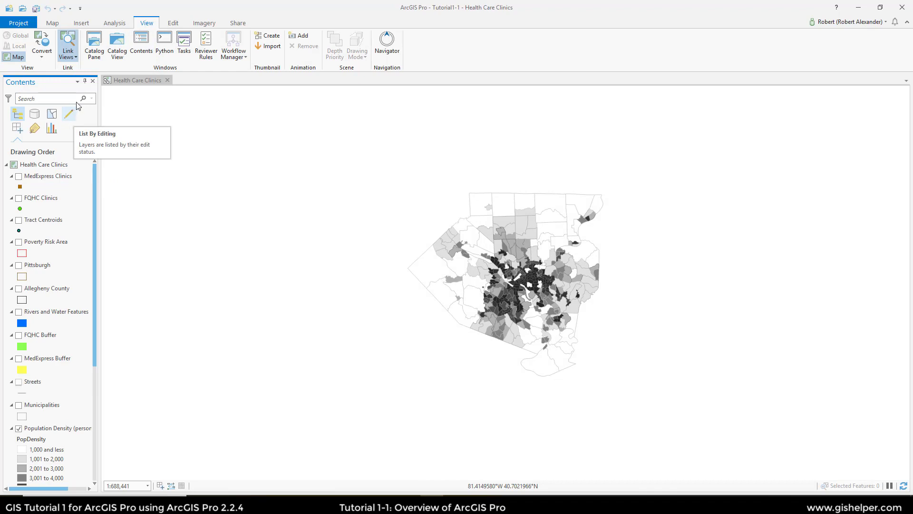
# - Set the Contents pane to auto-hide, and pin it open again
pyautogui.click(85, 81)
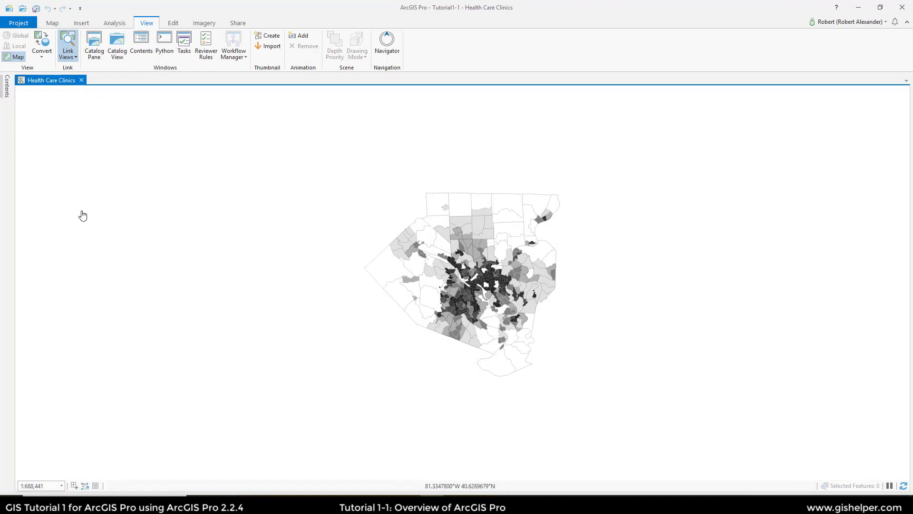
pyautogui.click(6, 86)
pyautogui.click(6, 86)
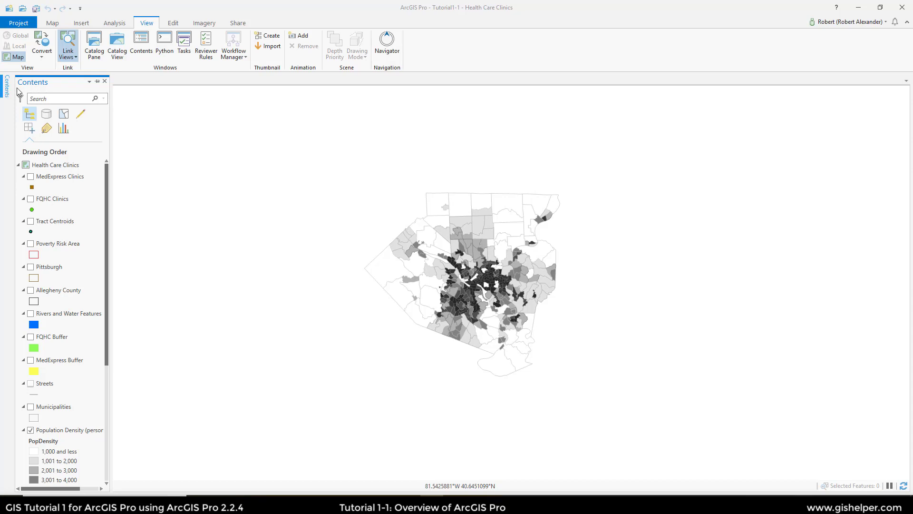
pyautogui.click(95, 84)
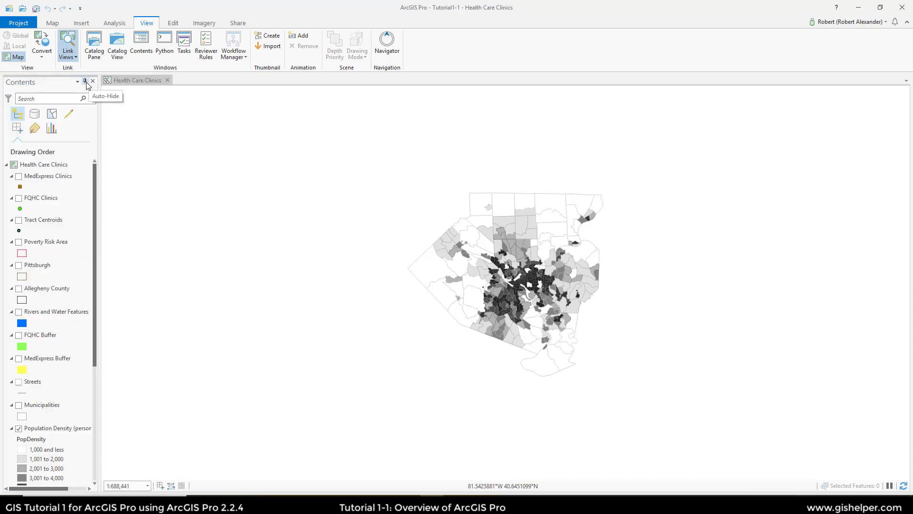
# - Float the Contents pane and try docking it along the right side and the bottom of the application window
pyautogui.click(77, 82)
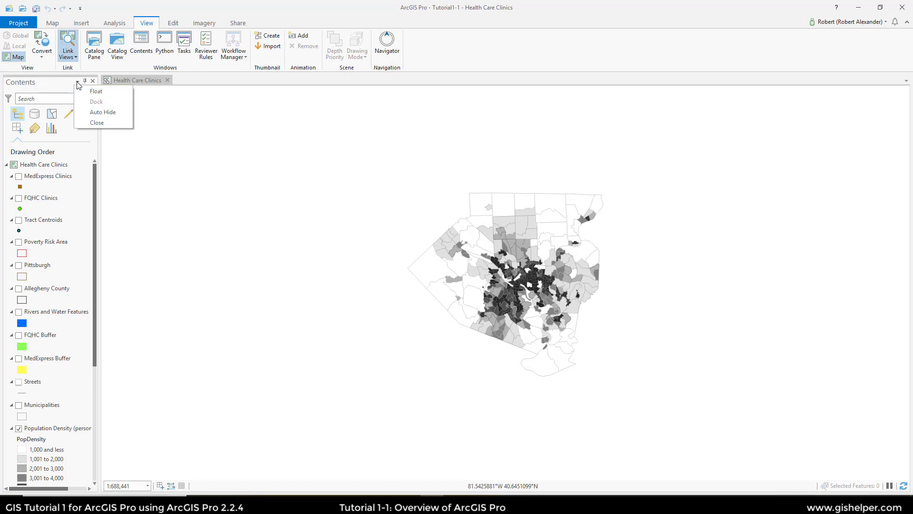
pyautogui.click(85, 92)
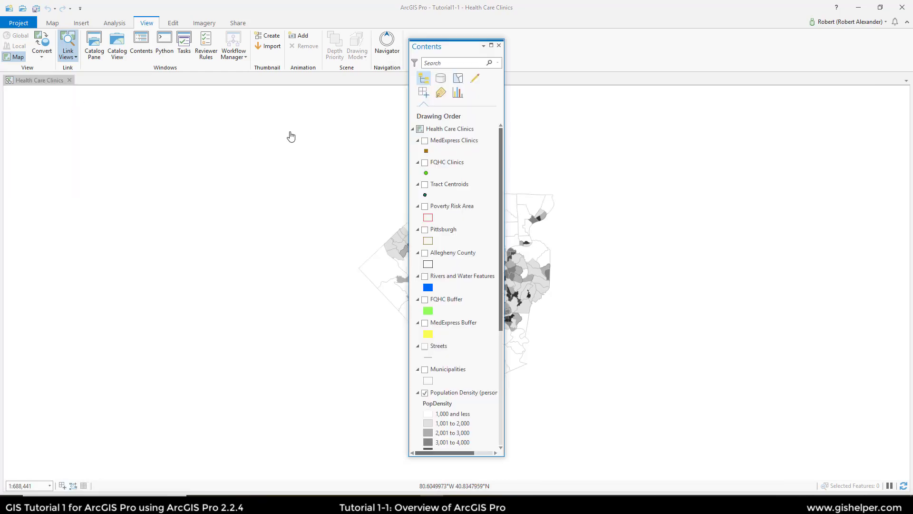
pyautogui.moveTo(438, 50); pyautogui.dragTo(812, 281)
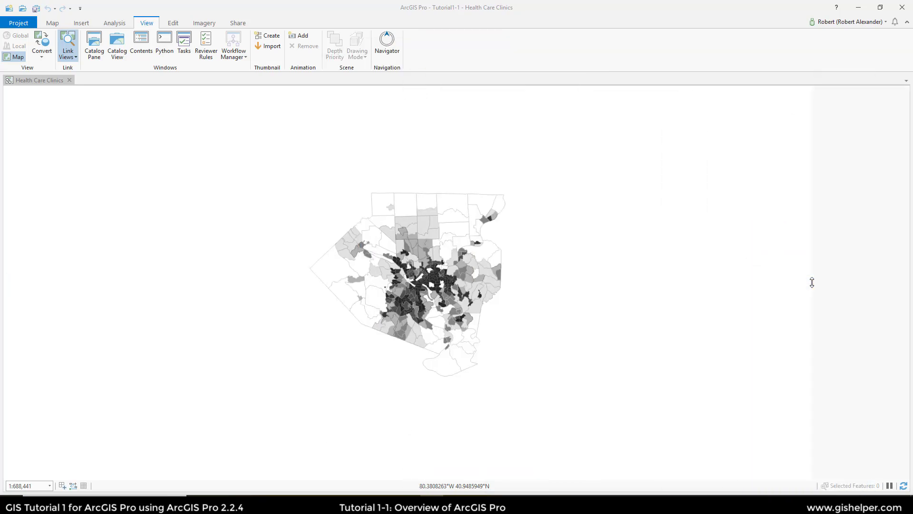
pyautogui.moveTo(867, 82); pyautogui.dragTo(412, 478)
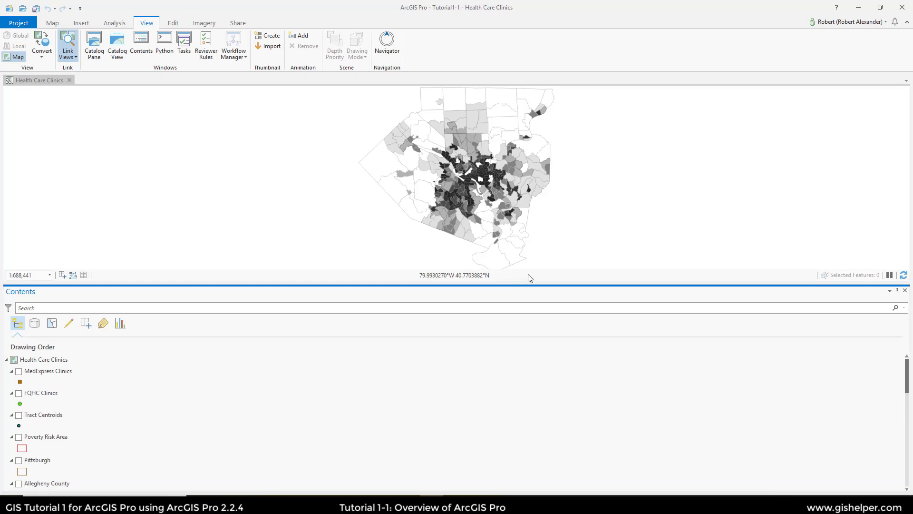
pyautogui.click(410, 230)
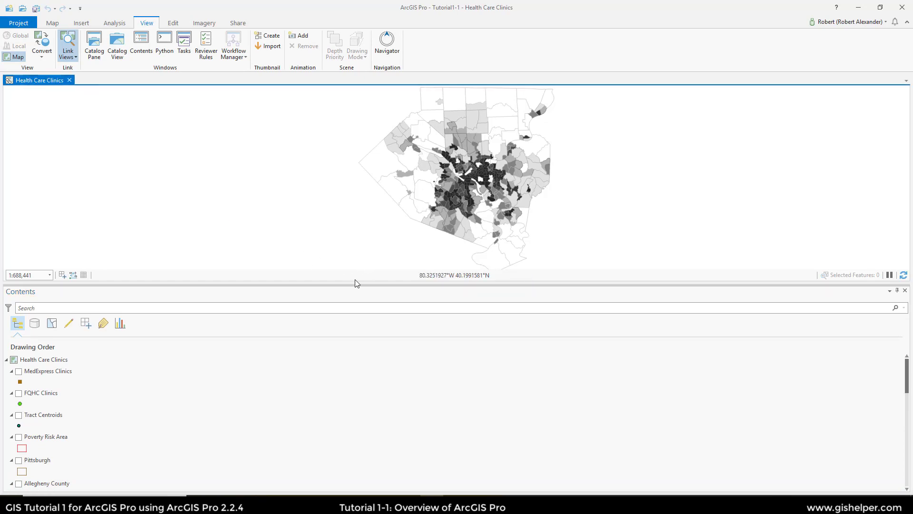
# - Dock the Contents pane along the left side of the application window and narrow it to a slim column
pyautogui.moveTo(349, 291); pyautogui.dragTo(16, 284)
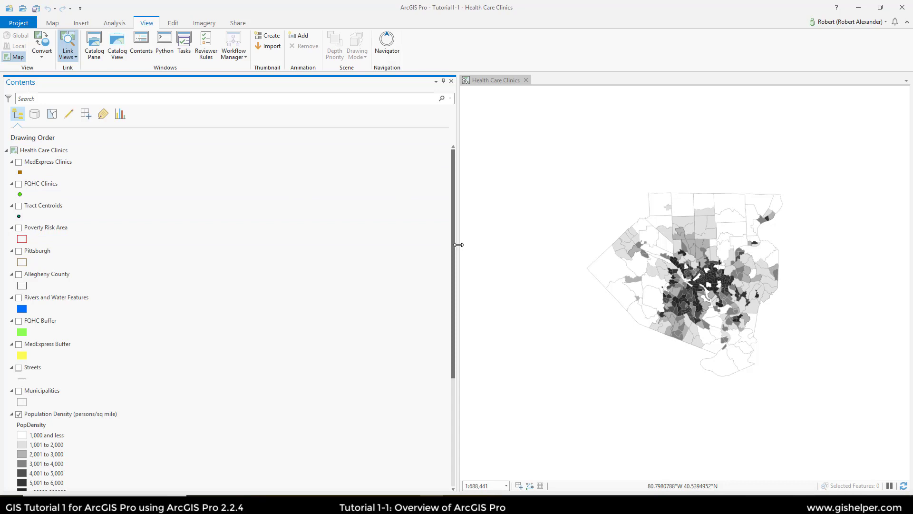
pyautogui.moveTo(459, 244); pyautogui.dragTo(121, 292)
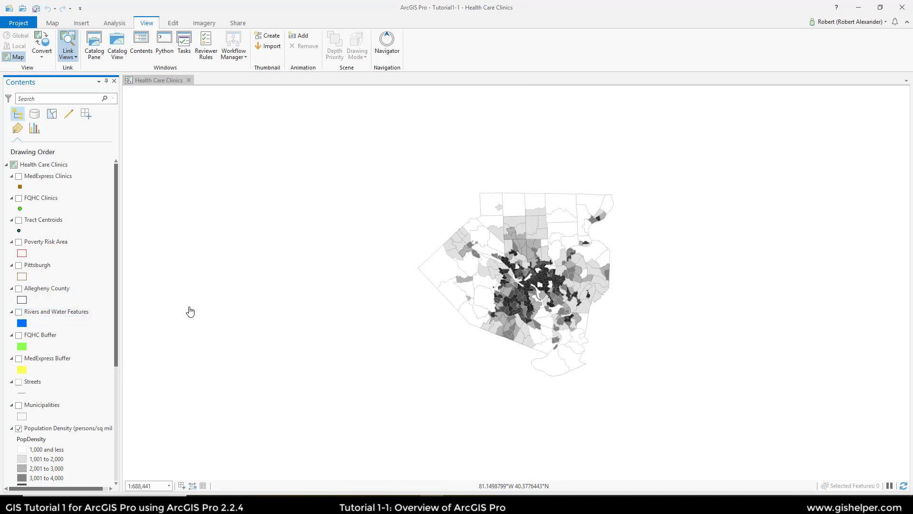
# - Zoom the Health Care Clinics map to its full extent
pyautogui.click(52, 25)
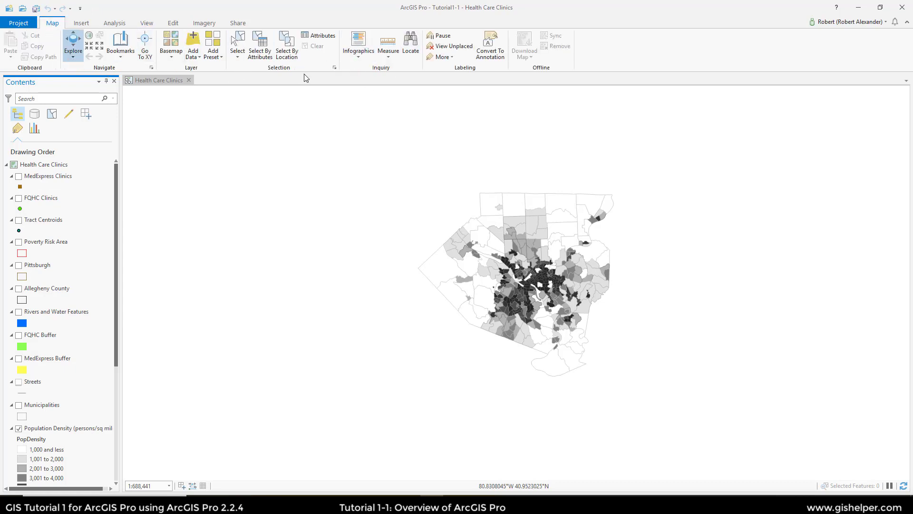
pyautogui.click(128, 82)
pyautogui.click(91, 38)
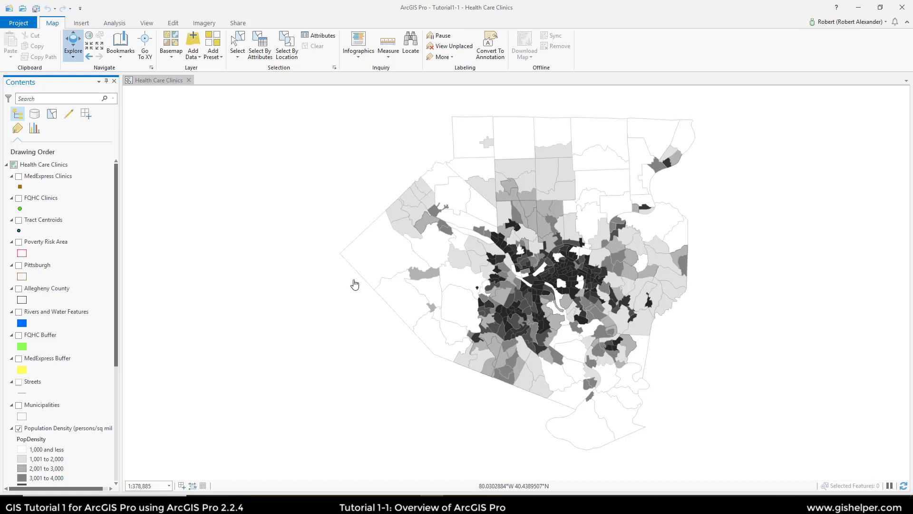
# - Save a copy of the project as Tutorial1-1REA.aprx in the Tutorials folder
pyautogui.click(21, 22)
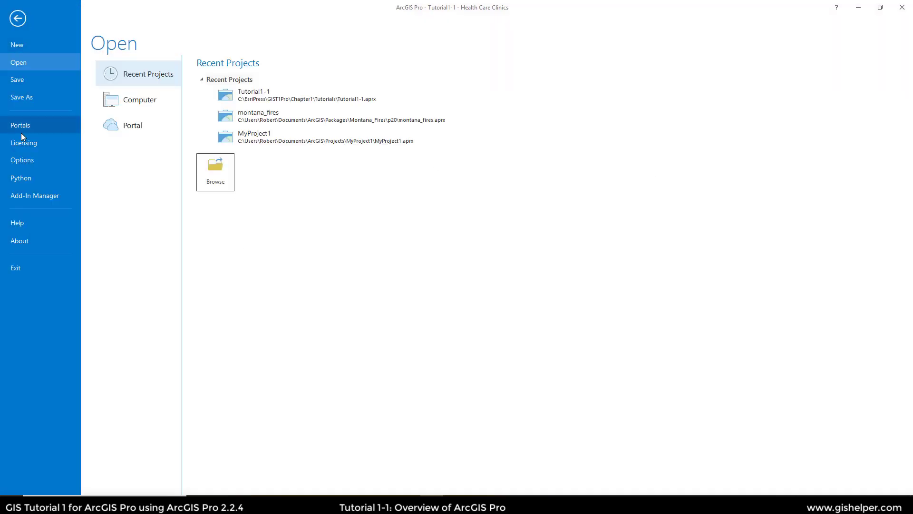
pyautogui.click(35, 97)
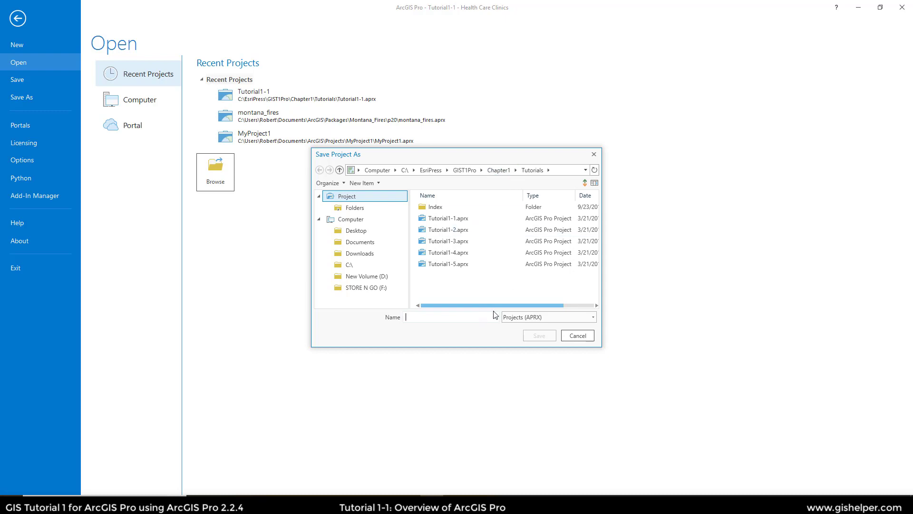
pyautogui.click(450, 218)
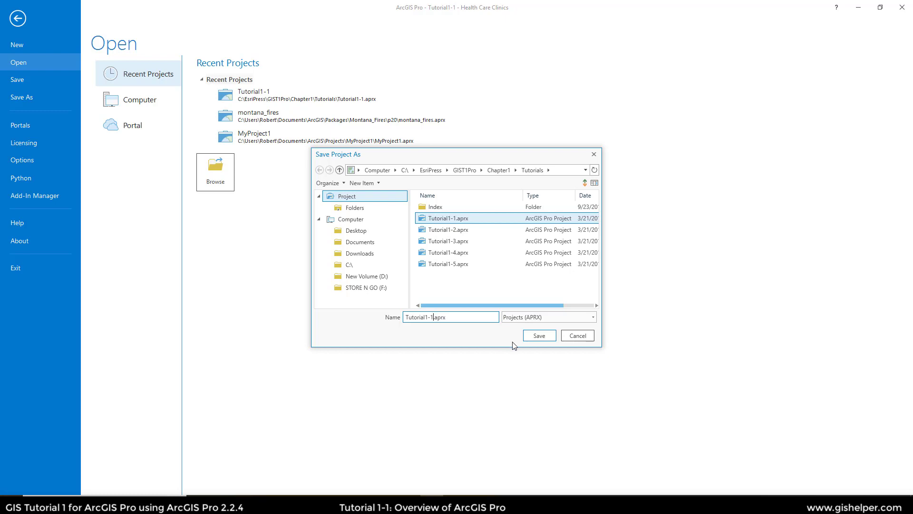
pyautogui.write('REA')
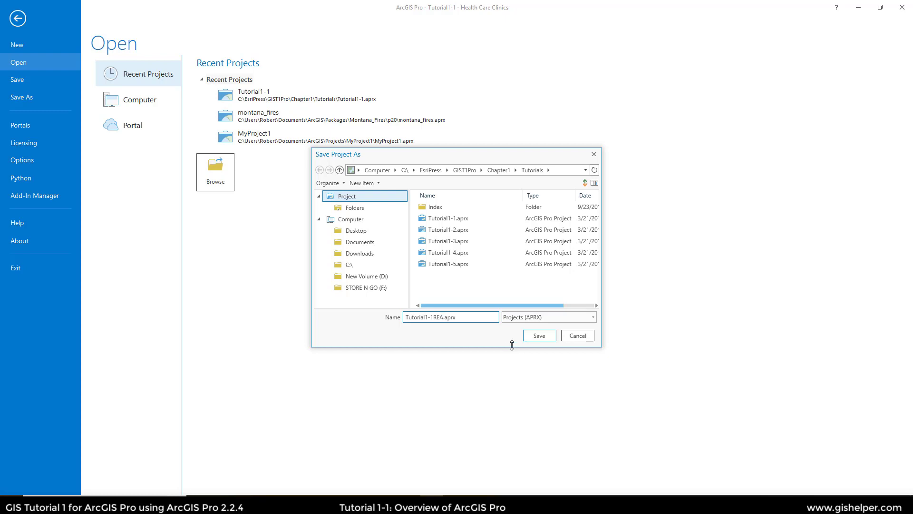
pyautogui.click(538, 339)
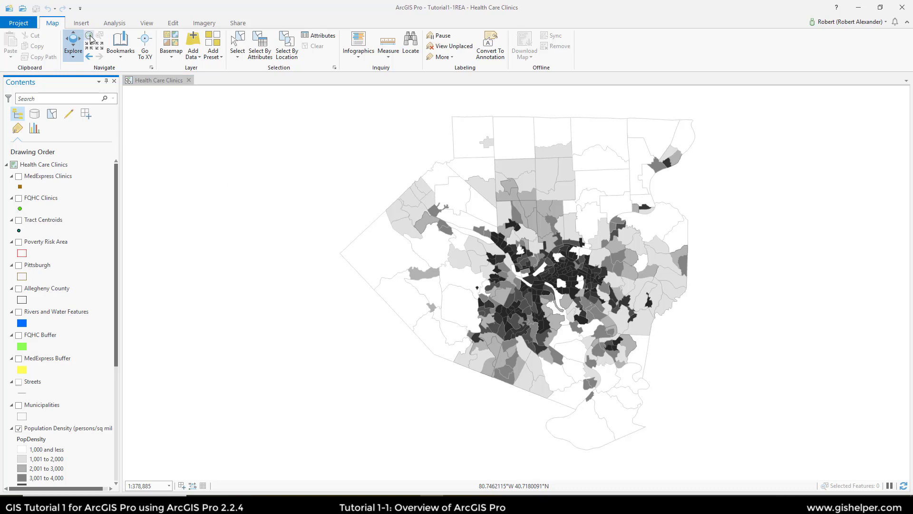
# - Add the Save As command that saves the current project from All Commands to the Quick Access Toolbar
pyautogui.click(81, 8)
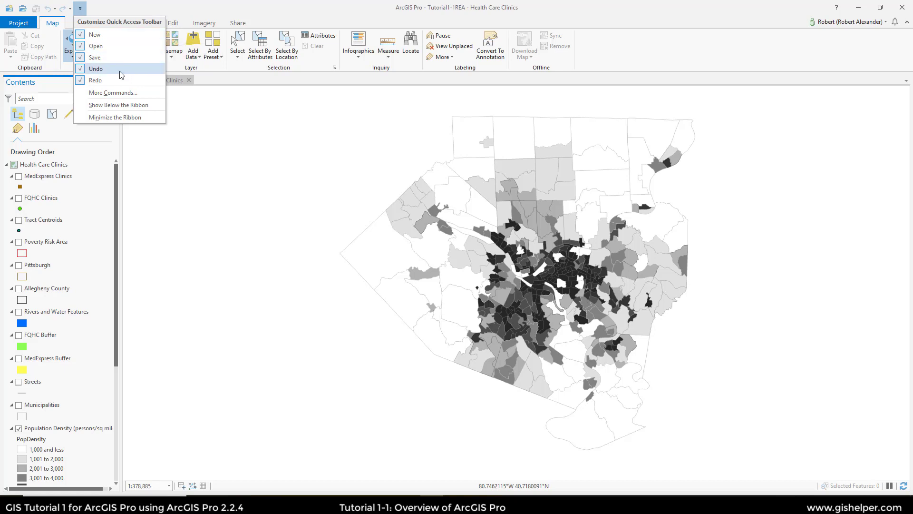
pyautogui.click(118, 92)
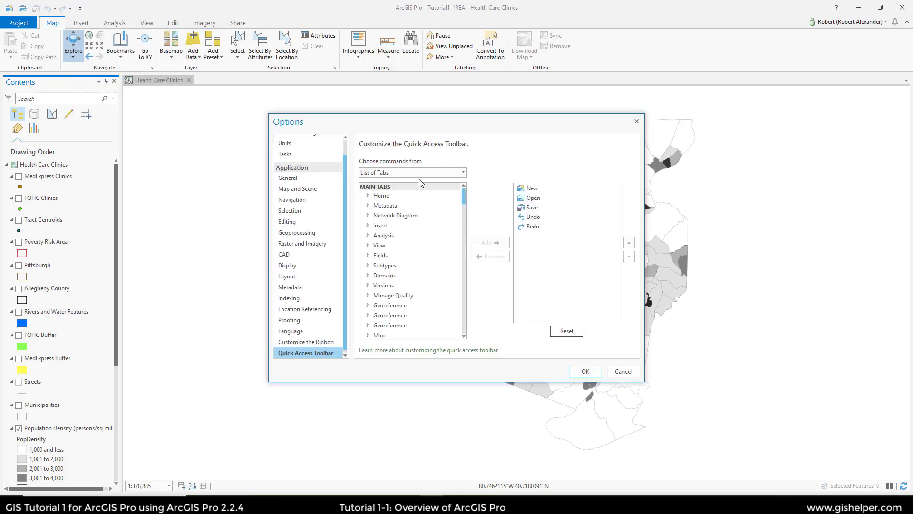
pyautogui.click(464, 173)
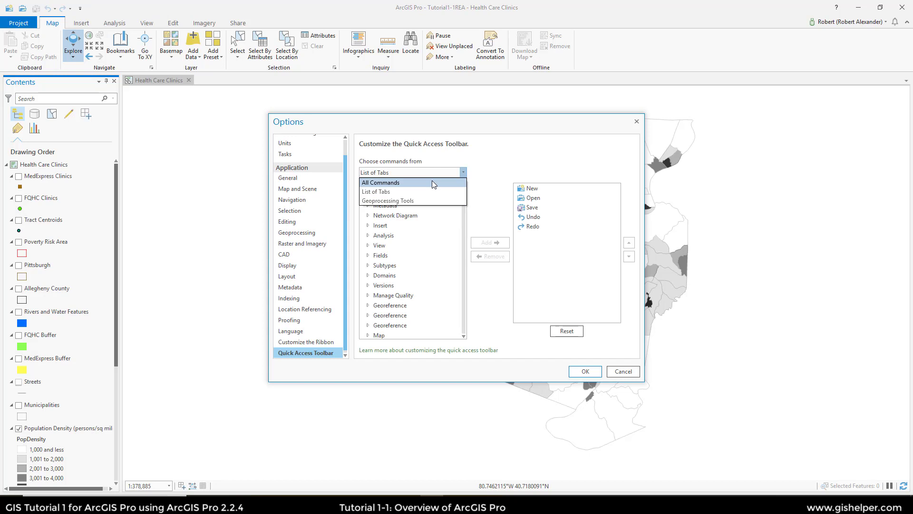
pyautogui.click(431, 182)
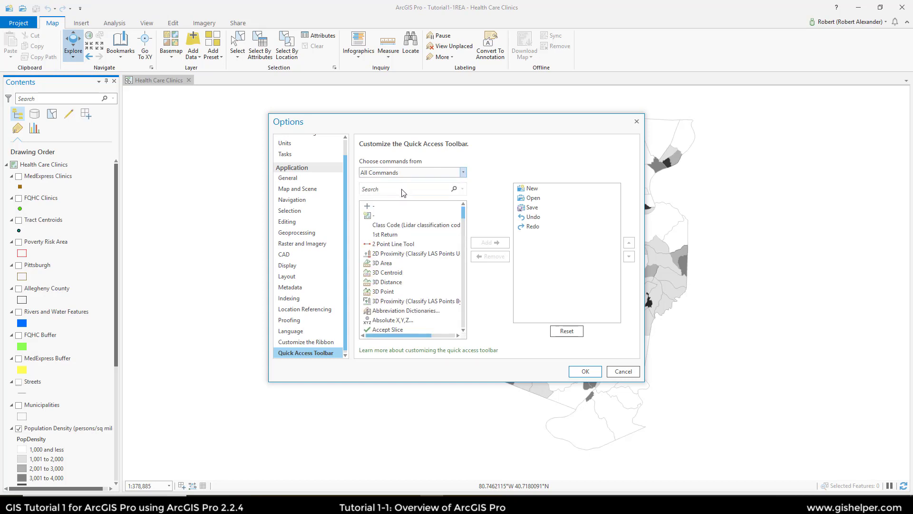
pyautogui.write('save as')
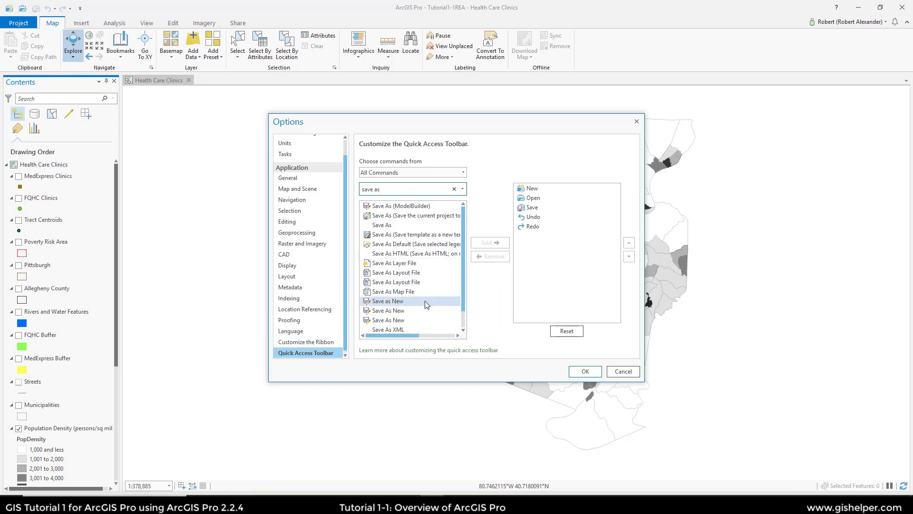
pyautogui.click(412, 218)
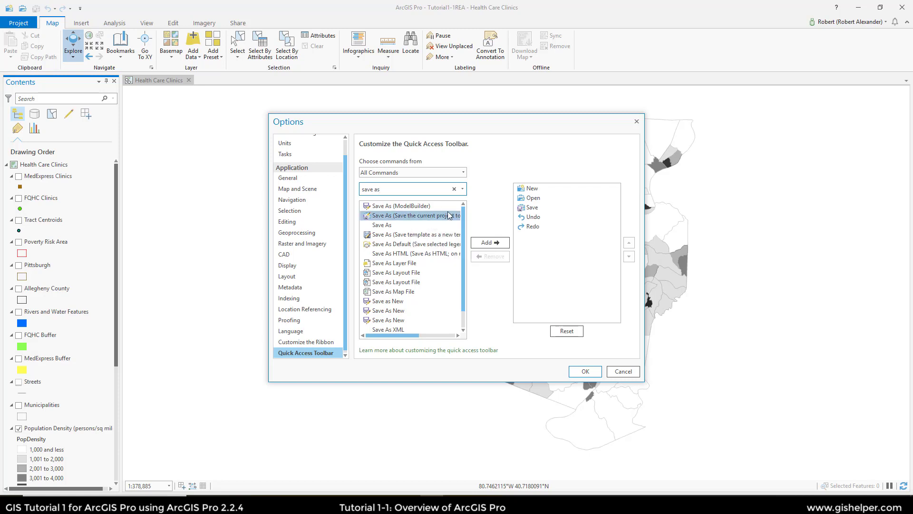
pyautogui.click(496, 242)
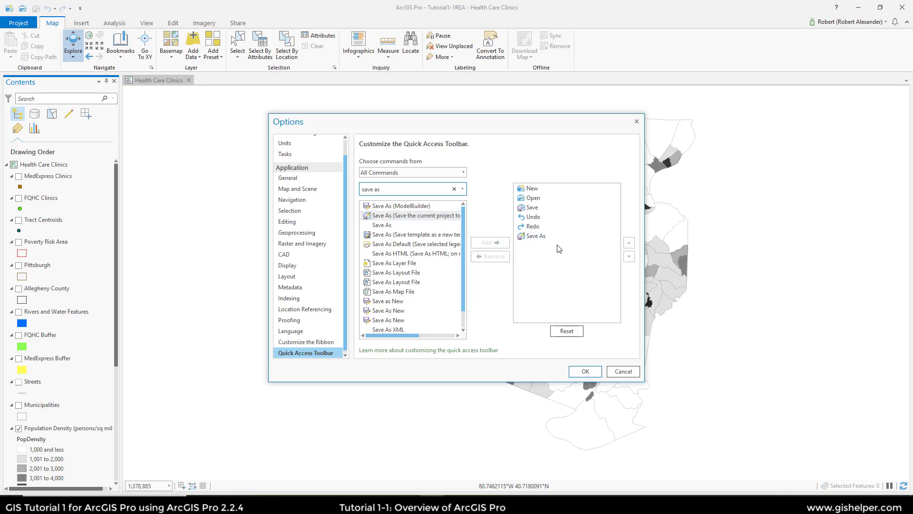
# - Reorder the Quick Access Toolbar so Save As comes directly after Save, and apply the customization
pyautogui.click(542, 236)
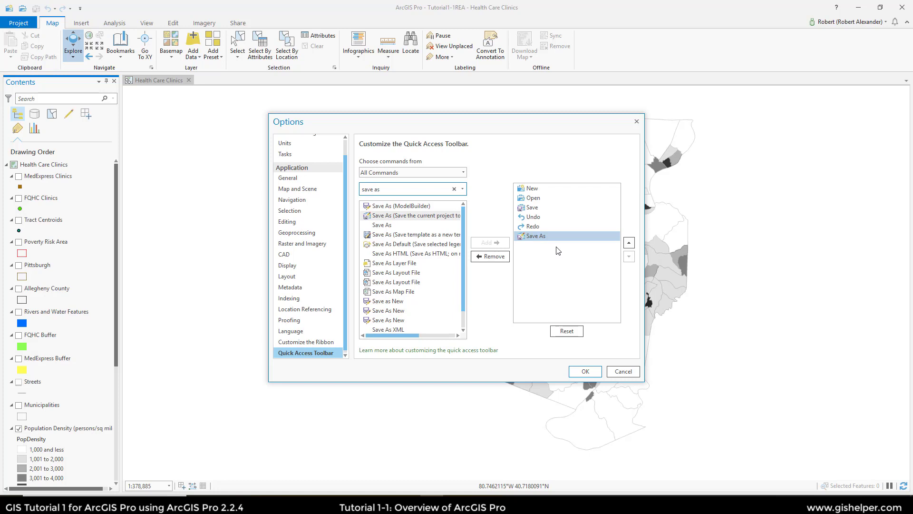
pyautogui.click(629, 243)
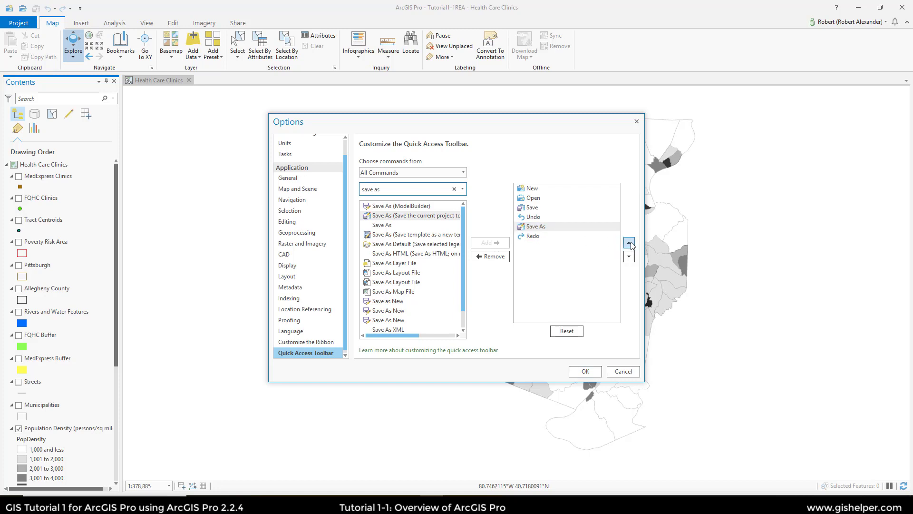
pyautogui.click(628, 243)
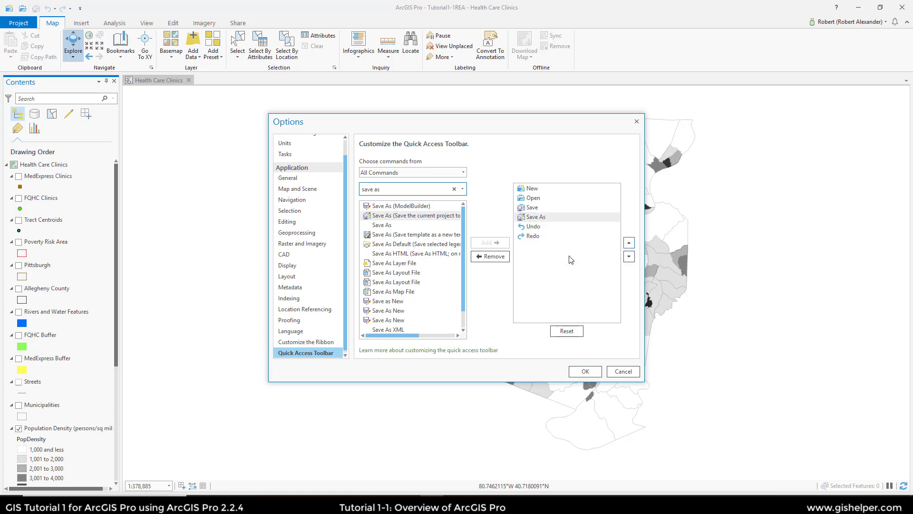
pyautogui.click(586, 371)
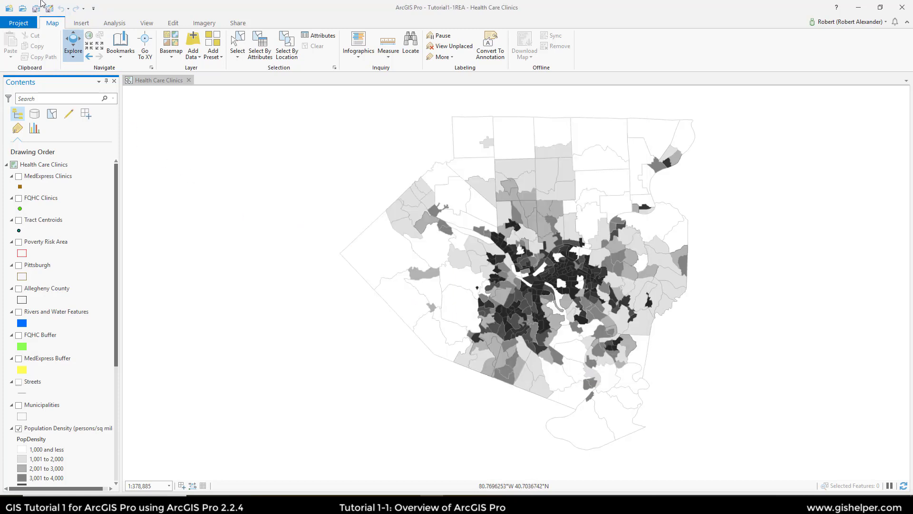
# - Try out the Quick Access Toolbar's Save As command and dismiss the Save Project As dialog without saving
pyautogui.click(11, 24)
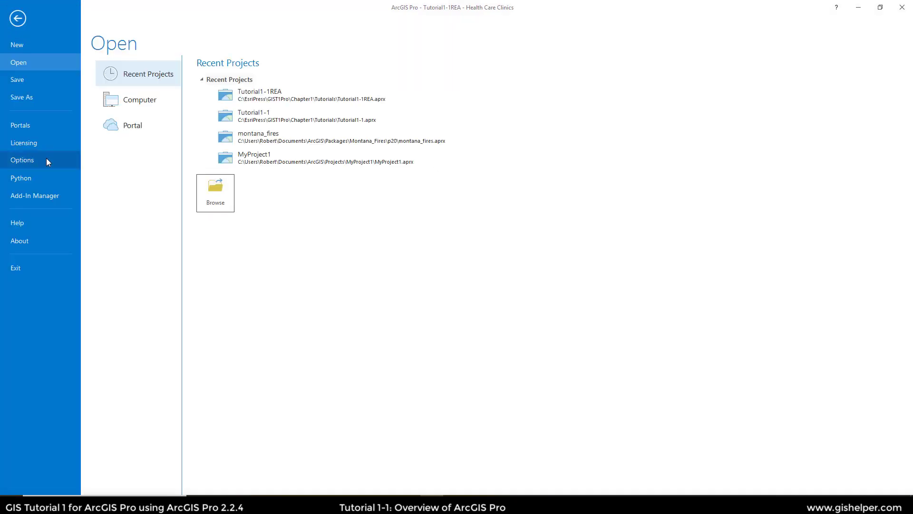
pyautogui.click(19, 16)
pyautogui.click(52, 7)
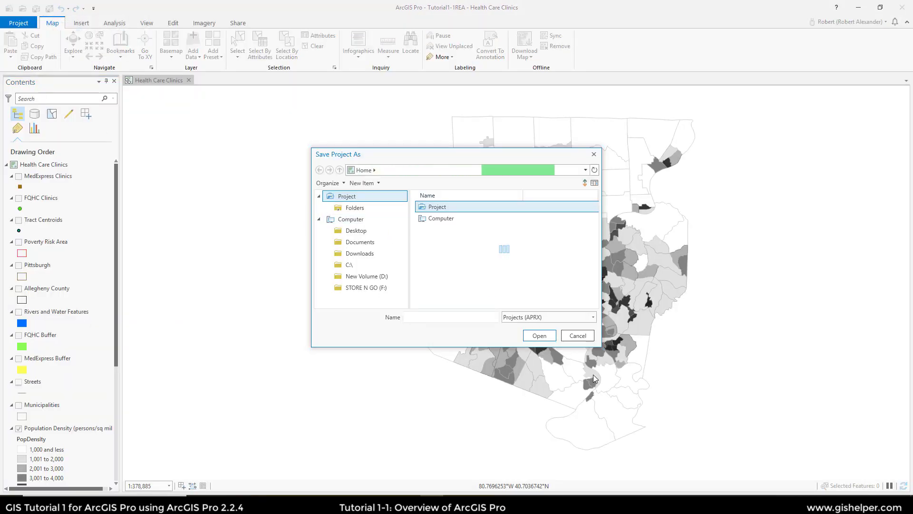
pyautogui.click(576, 334)
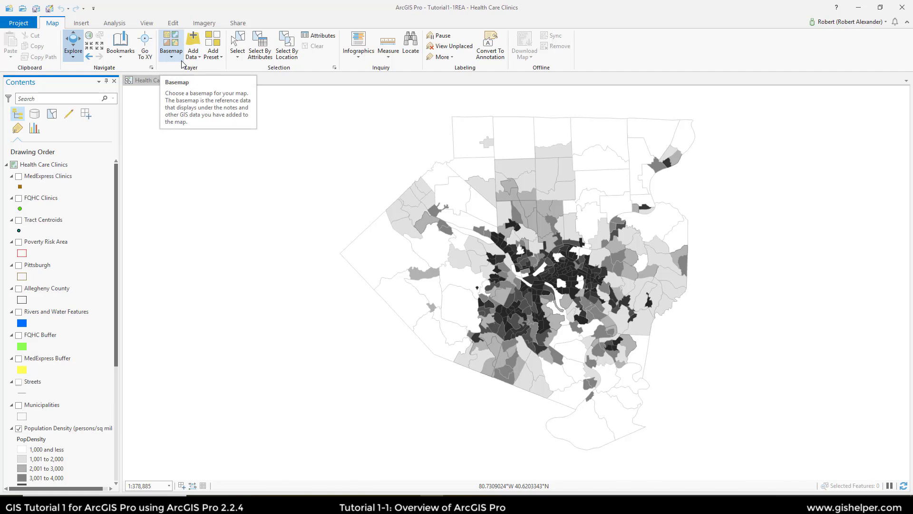
# - Add the Streets basemap to the Health Care Clinics map
pyautogui.click(177, 45)
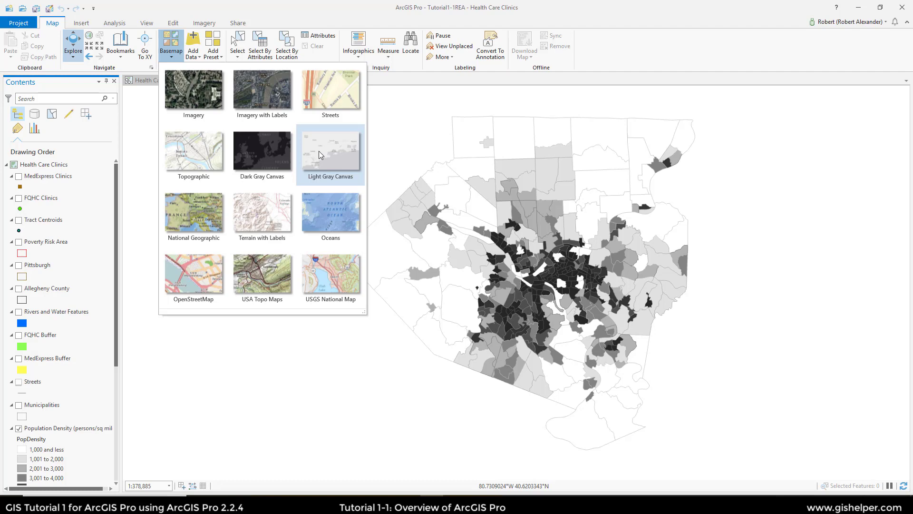
pyautogui.click(336, 105)
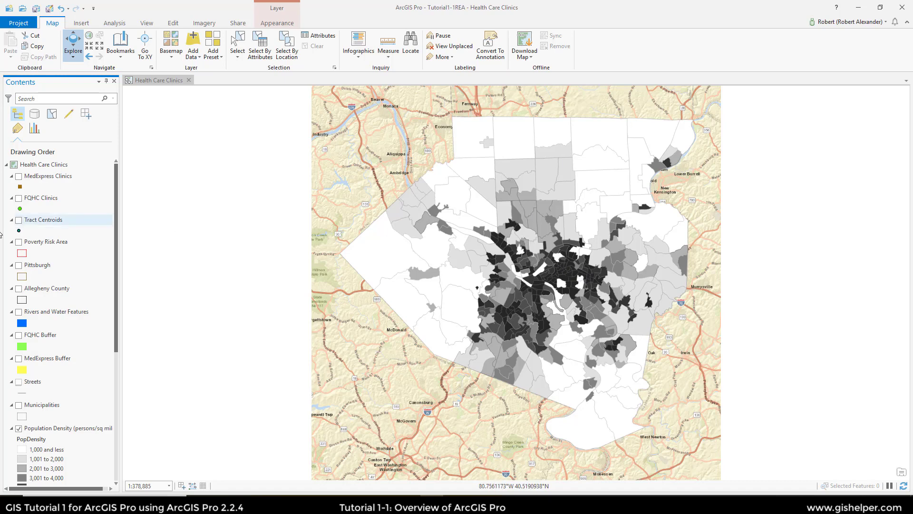
# - Remove the World Street Map layer from the Contents pane and add the Topographic basemap instead
pyautogui.scroll(-6, 18, 261)
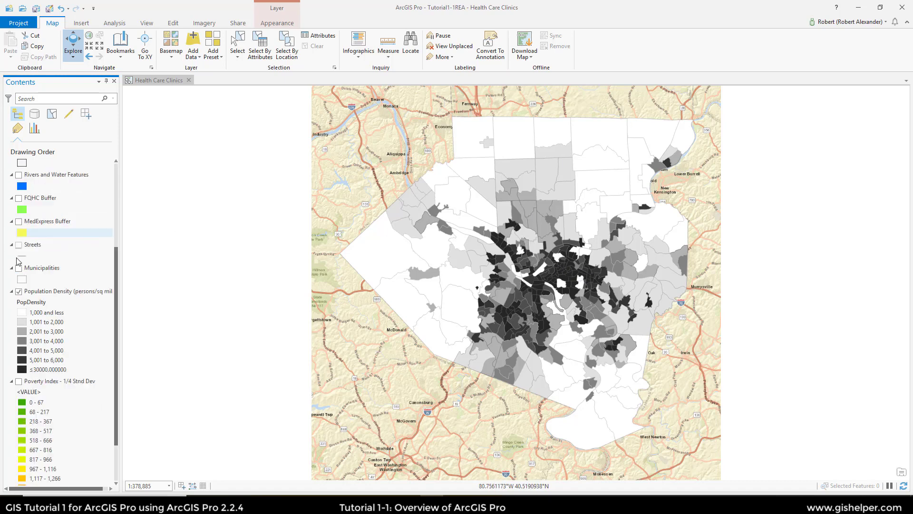
pyautogui.scroll(-3, 17, 261)
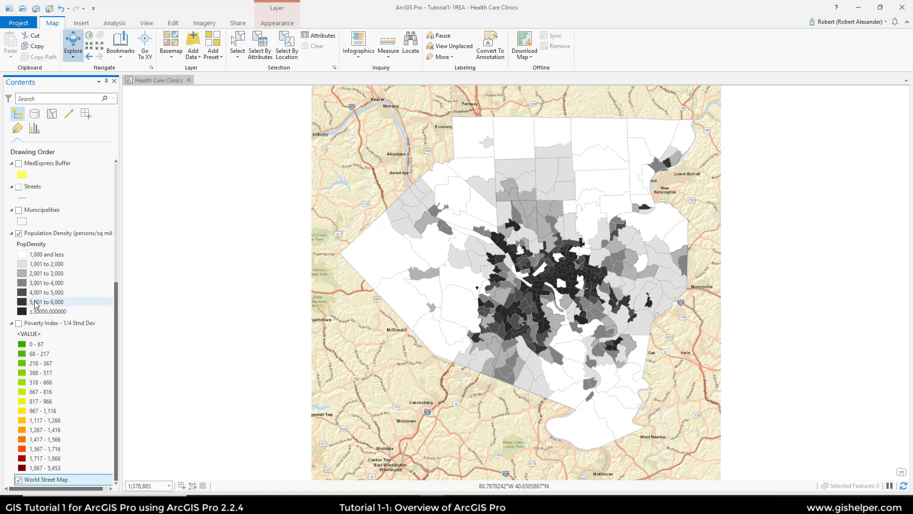
pyautogui.rightClick(38, 482)
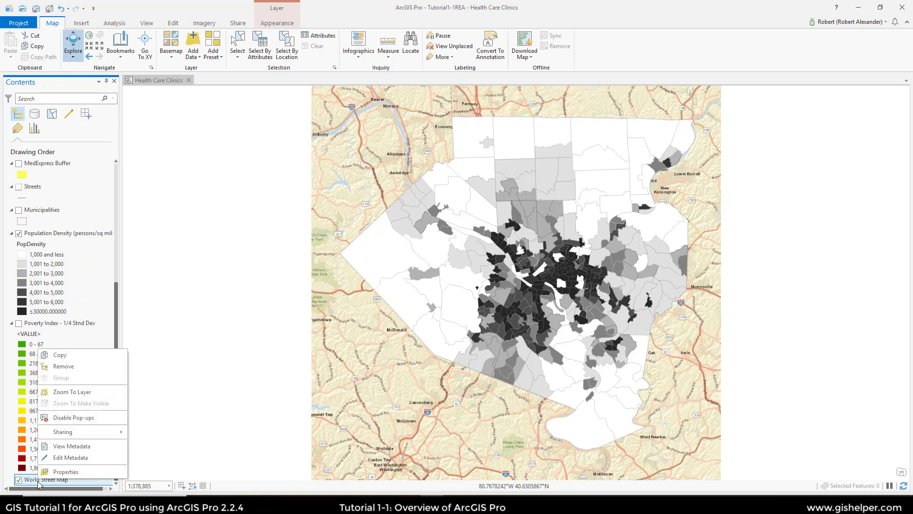
pyautogui.click(87, 373)
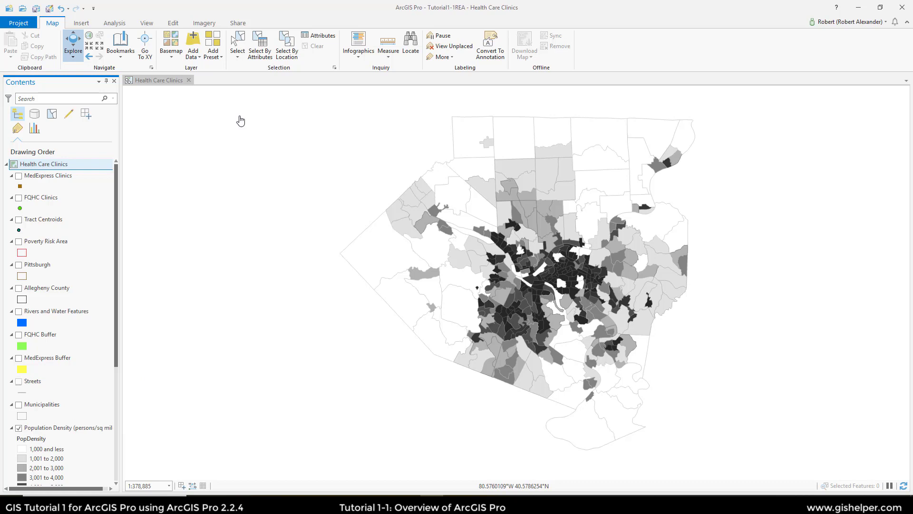
pyautogui.click(171, 48)
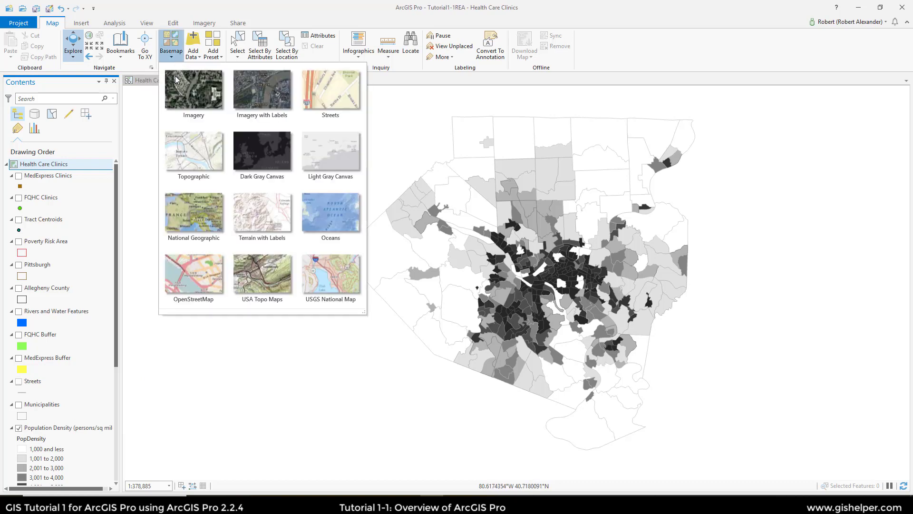
pyautogui.click(185, 150)
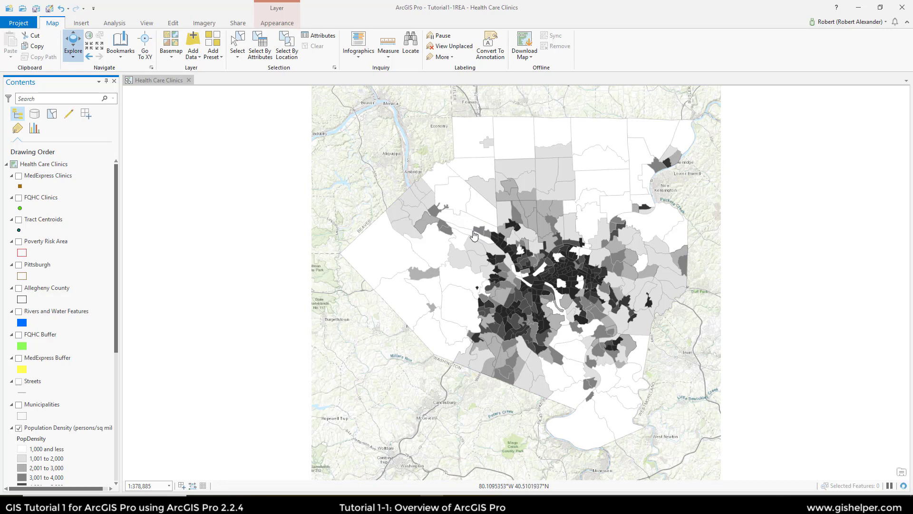
# - Examine the Topographic basemap and its coverage around the county at several scales, and return the map to full extent
pyautogui.scroll(2, 479, 236)
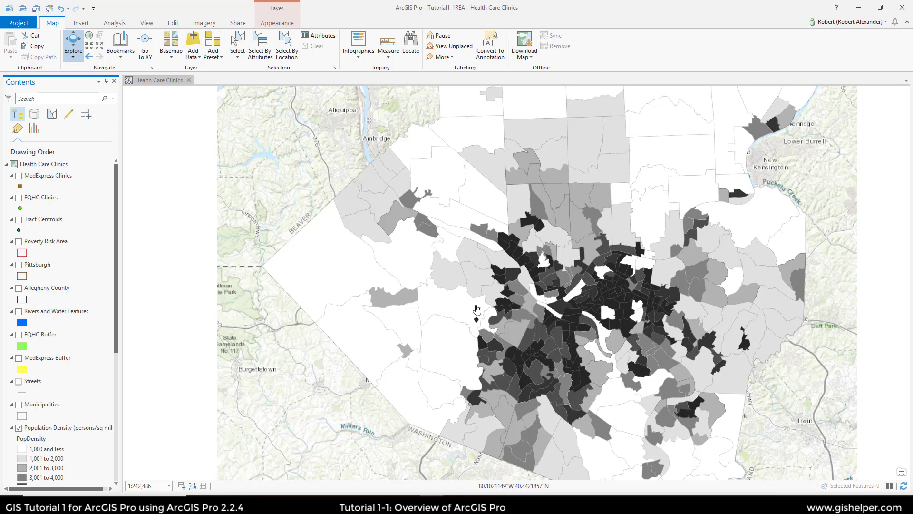
pyautogui.scroll(-5, 477, 310)
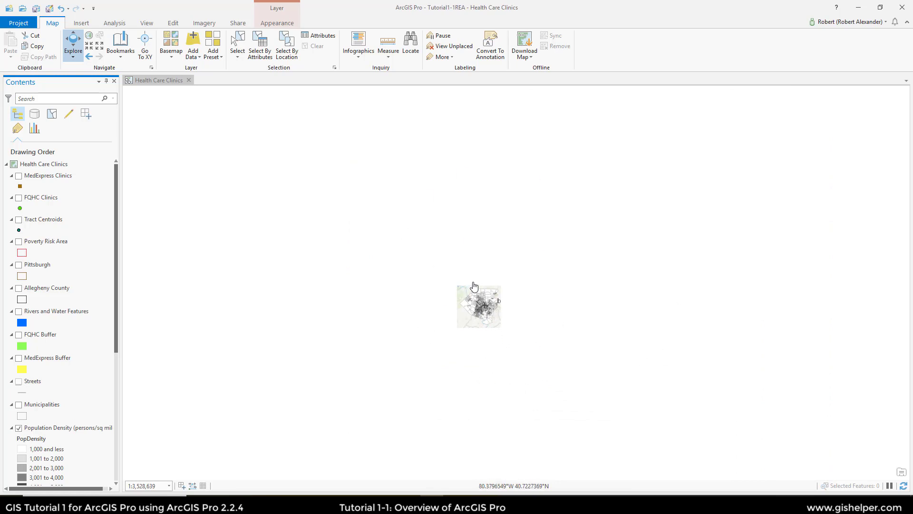
pyautogui.scroll(1, 496, 322)
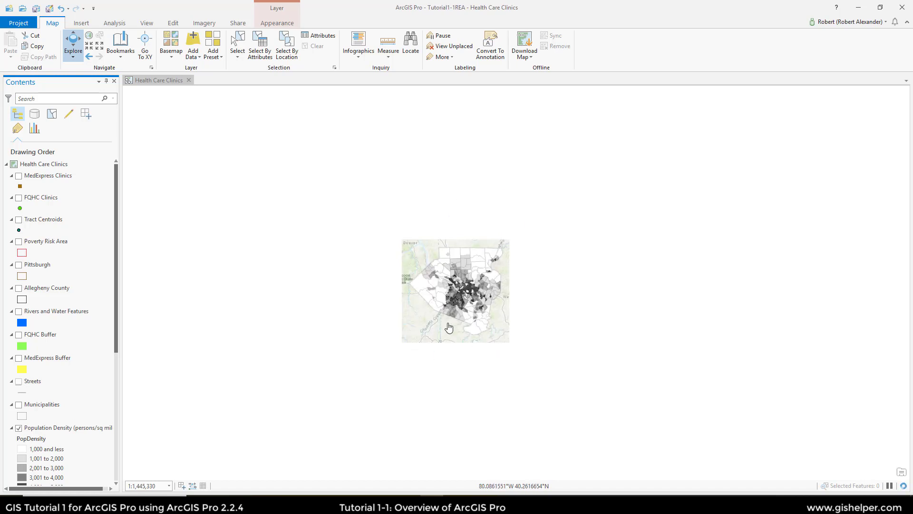
pyautogui.scroll(2, 457, 325)
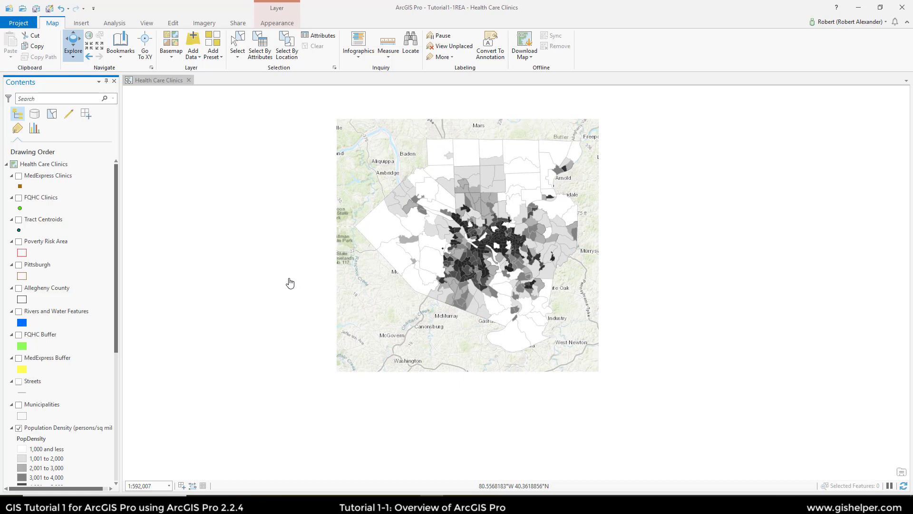
pyautogui.moveTo(296, 184); pyautogui.dragTo(288, 226)
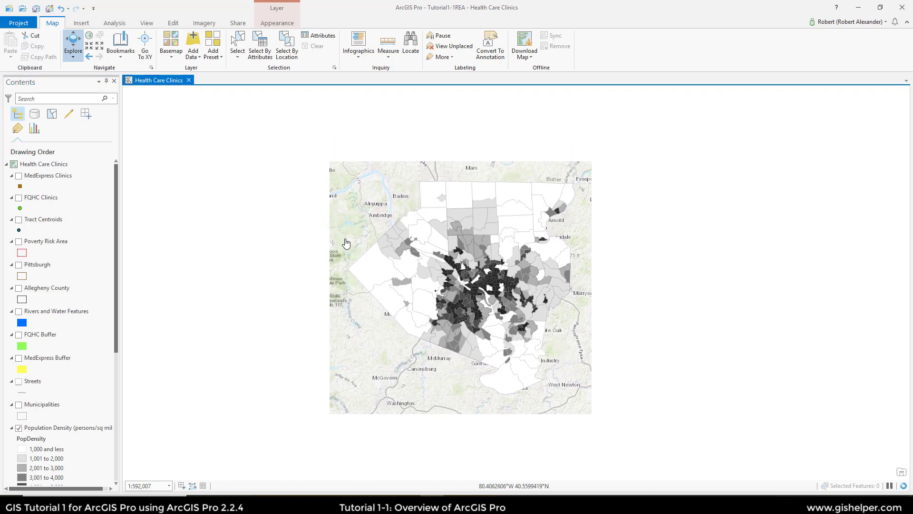
pyautogui.scroll(-2, 438, 240)
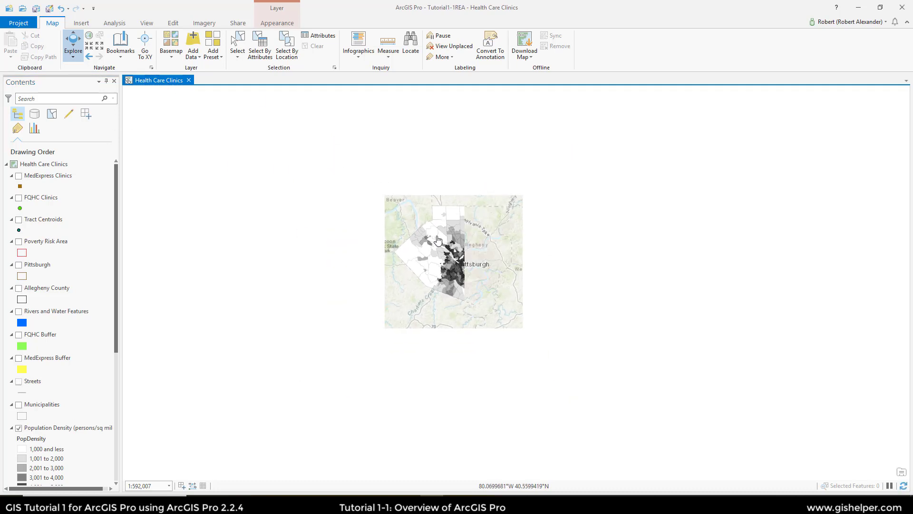
pyautogui.moveTo(566, 253); pyautogui.dragTo(770, 252)
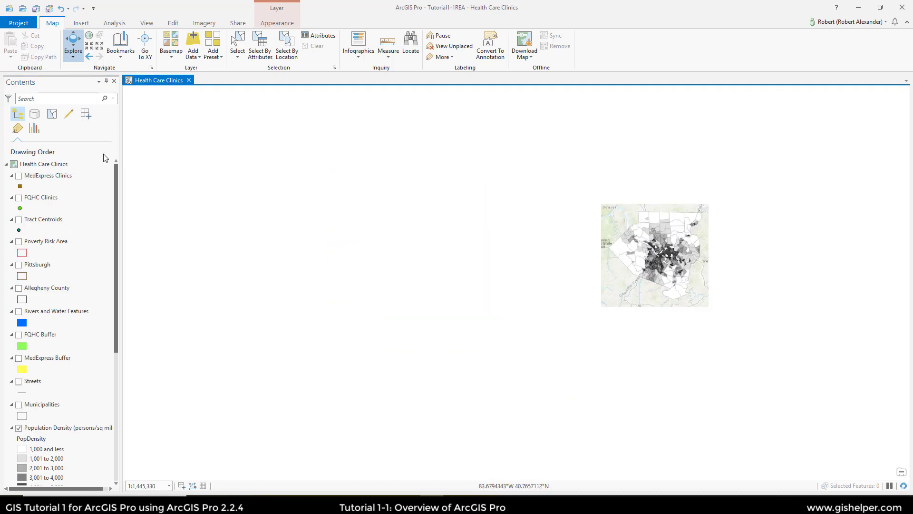
pyautogui.click(92, 38)
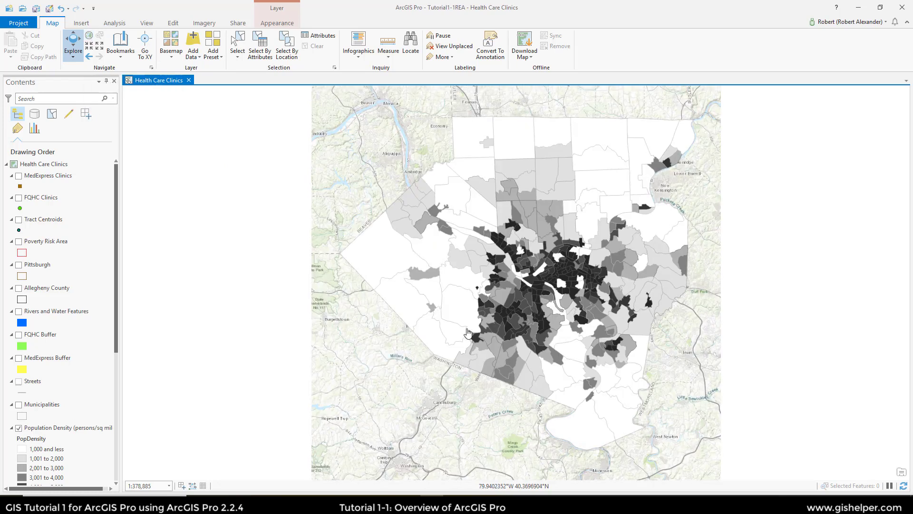
# - Remove the World Topographic Map layer from the Contents pane and add the Light Gray Canvas basemap instead
pyautogui.scroll(-1, 44, 451)
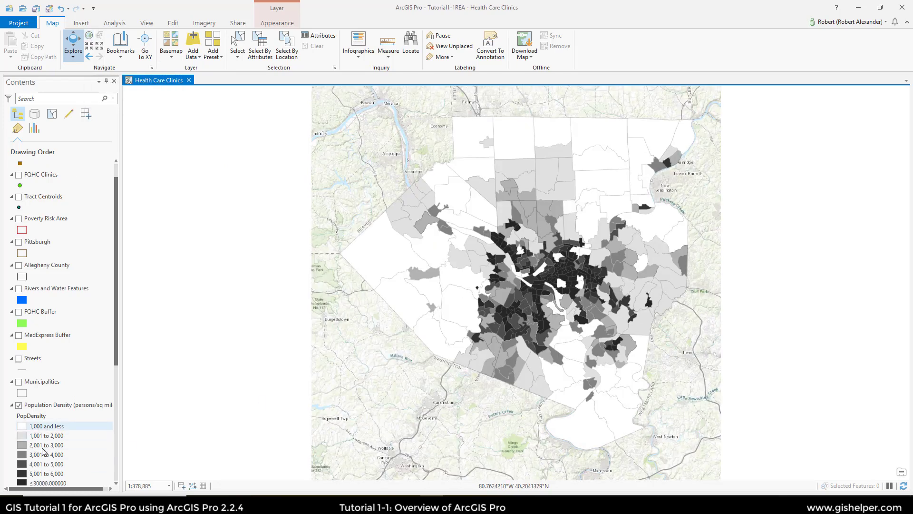
pyautogui.scroll(-5, 44, 451)
pyautogui.rightClick(55, 480)
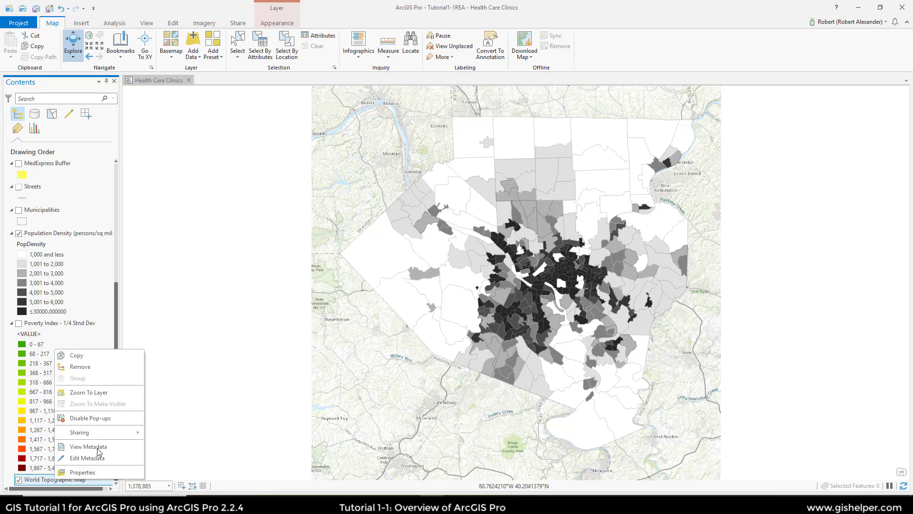
pyautogui.click(80, 366)
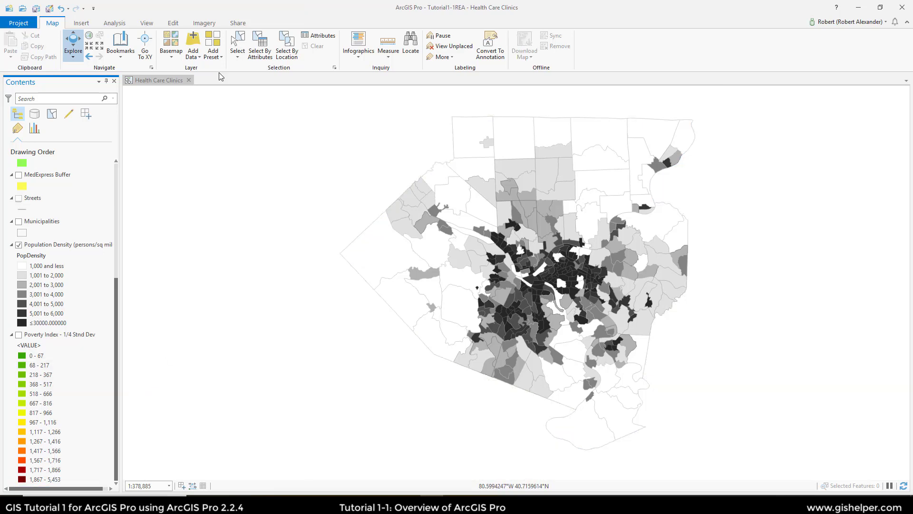
pyautogui.click(173, 55)
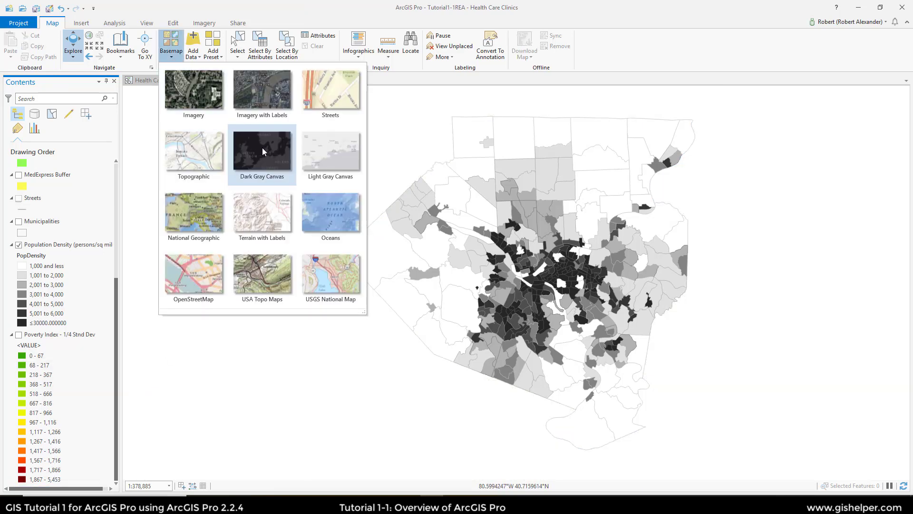
pyautogui.click(322, 153)
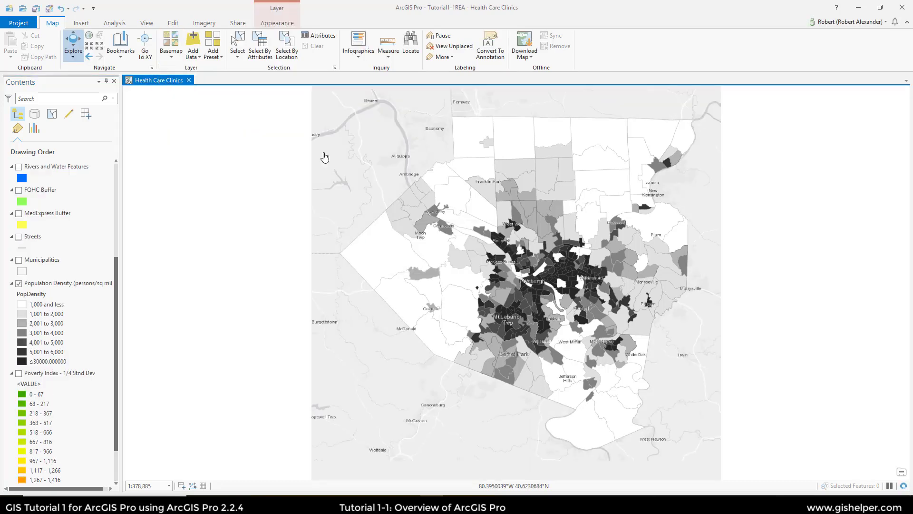
# - Remove the World Light Gray Canvas Base layer from the map and add the Imagery with Labels basemap instead
pyautogui.scroll(-2, 67, 266)
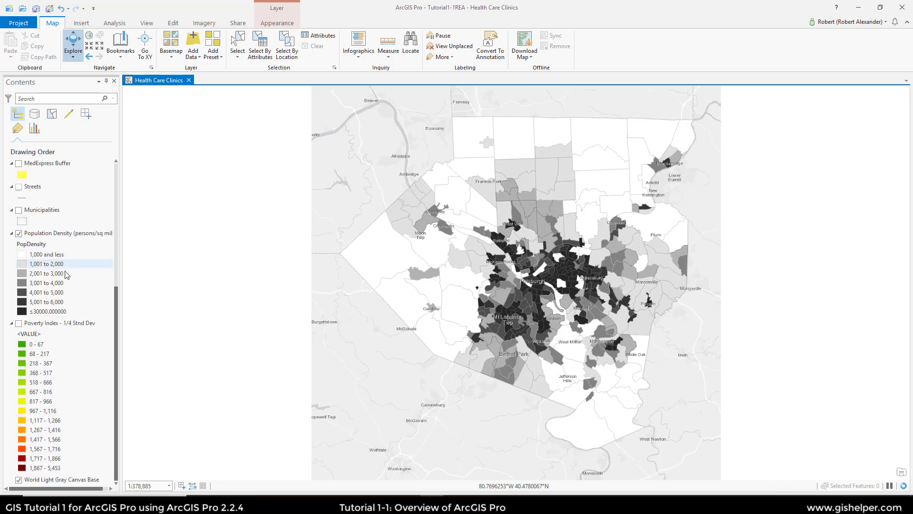
pyautogui.rightClick(66, 479)
pyautogui.click(109, 365)
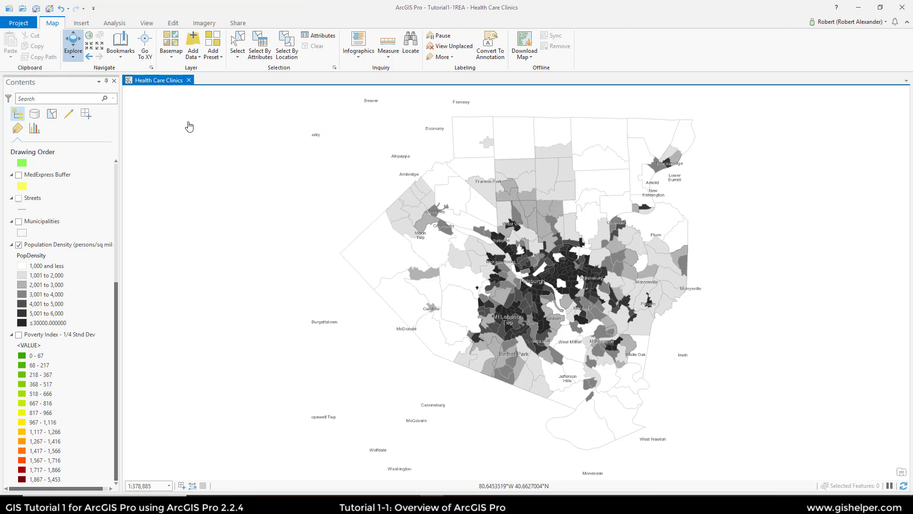
pyautogui.click(175, 53)
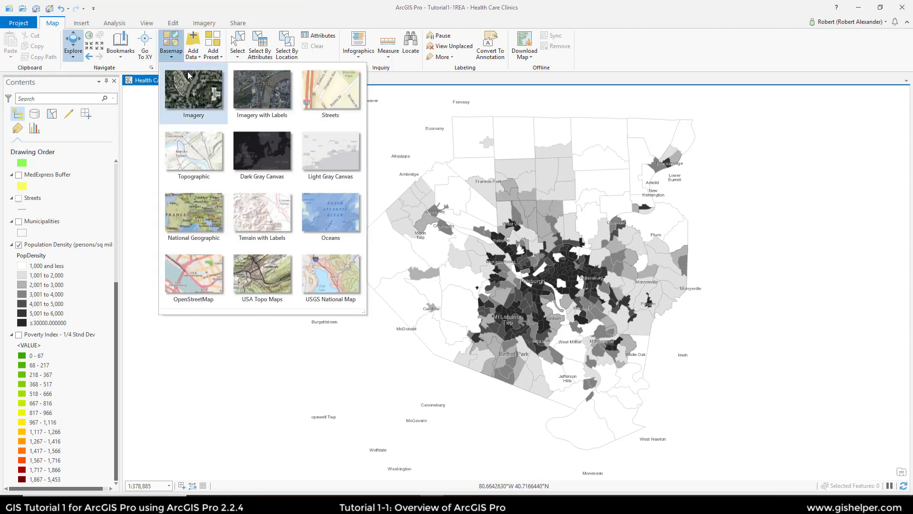
pyautogui.click(262, 98)
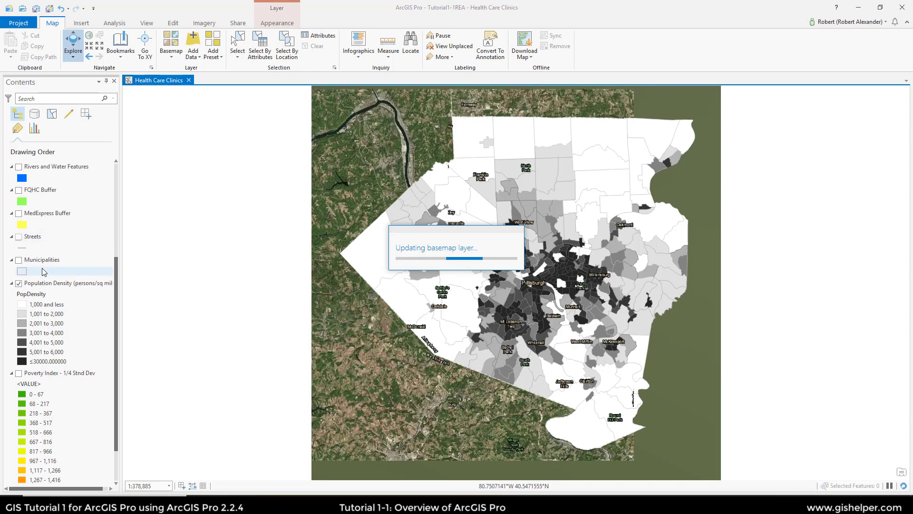
# - Remove the World Imagery and World Boundaries and Places layers from the Health Care Clinics map
pyautogui.scroll(-2, 43, 476)
pyautogui.click(43, 480)
pyautogui.rightClick(44, 481)
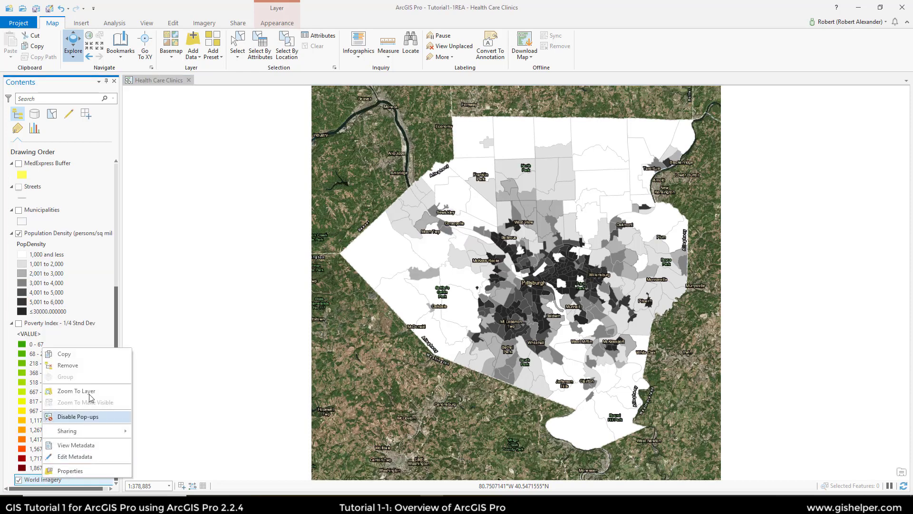
pyautogui.click(90, 369)
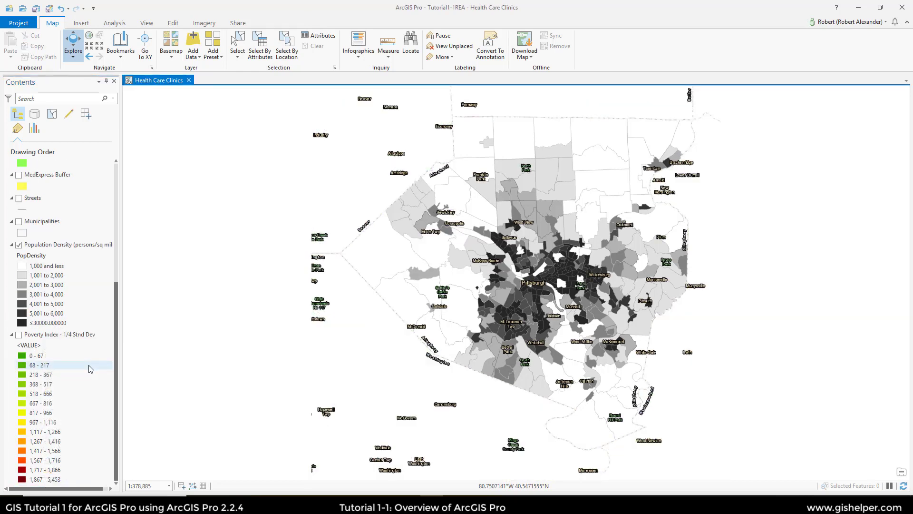
pyautogui.scroll(5, 62, 397)
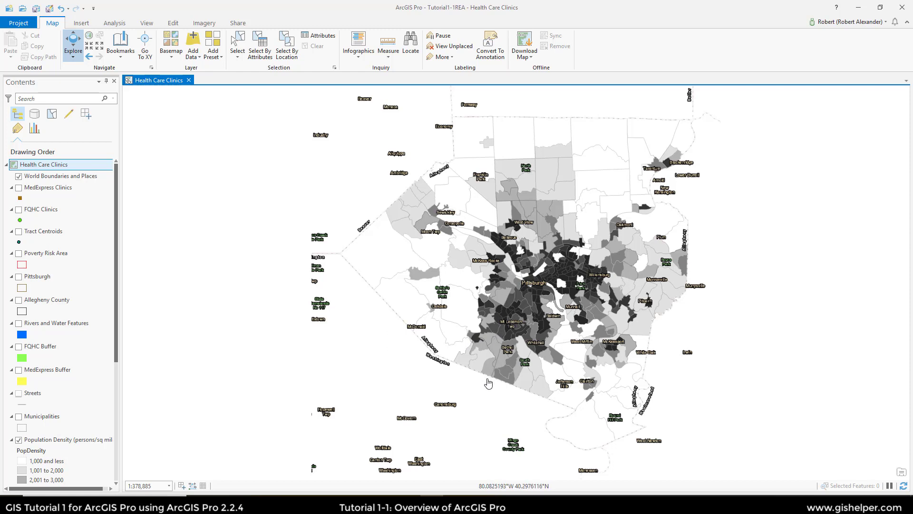
pyautogui.click(60, 180)
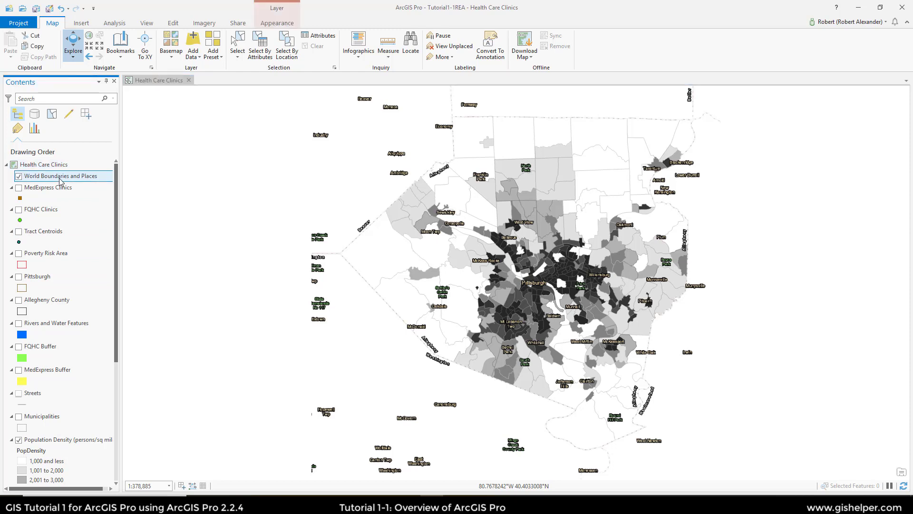
pyautogui.rightClick(64, 179)
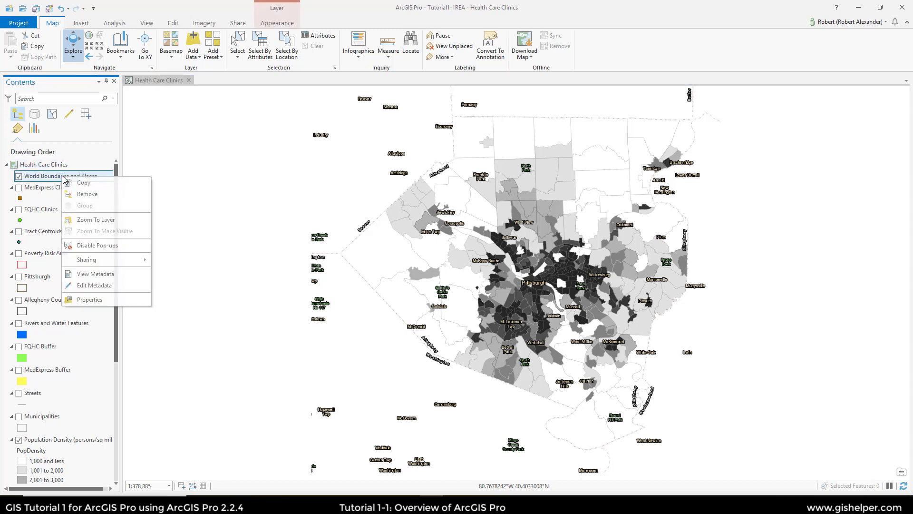
pyautogui.click(87, 195)
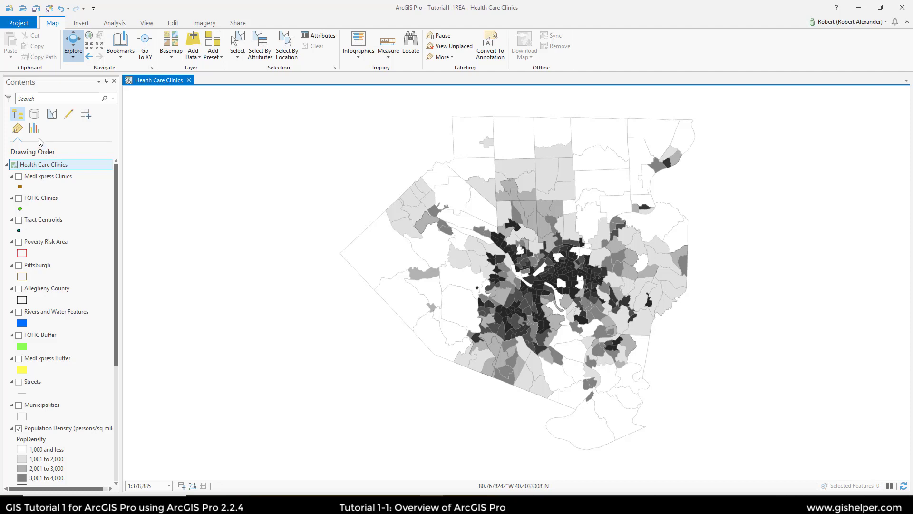
# - Look through the Data Source, Selection, Editing, Snapping, Labeling and Charts views of the map's contents and return to Drawing Order
pyautogui.click(40, 120)
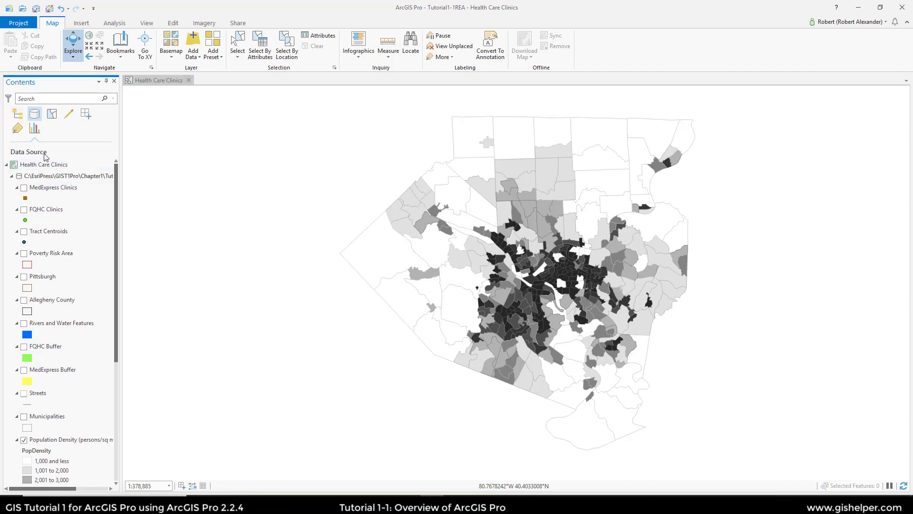
pyautogui.click(52, 116)
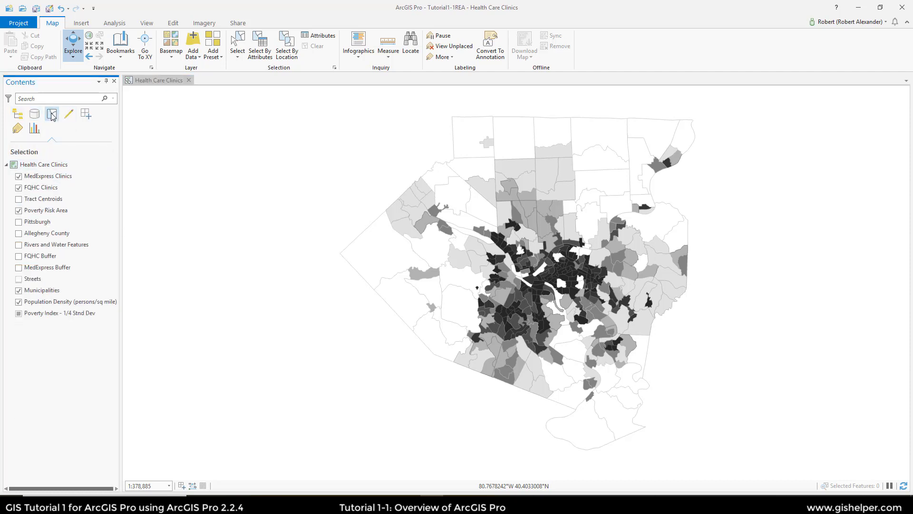
pyautogui.click(68, 114)
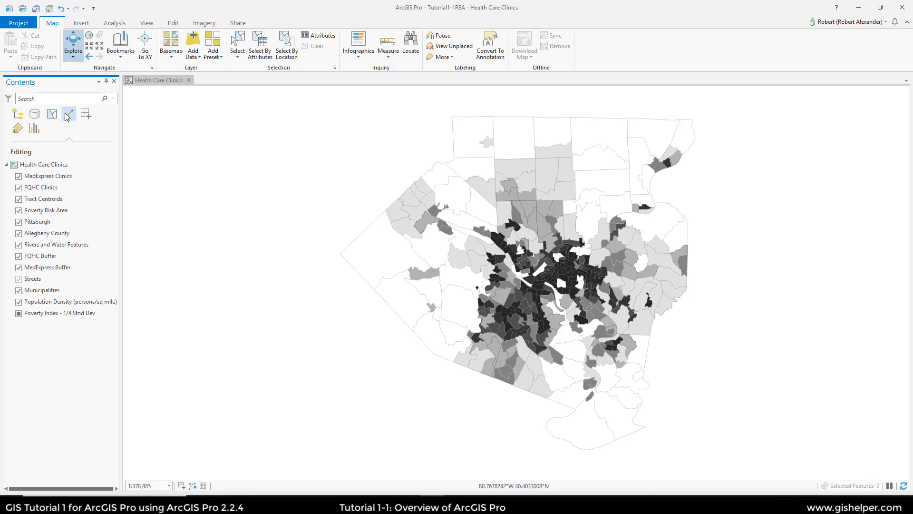
pyautogui.click(83, 116)
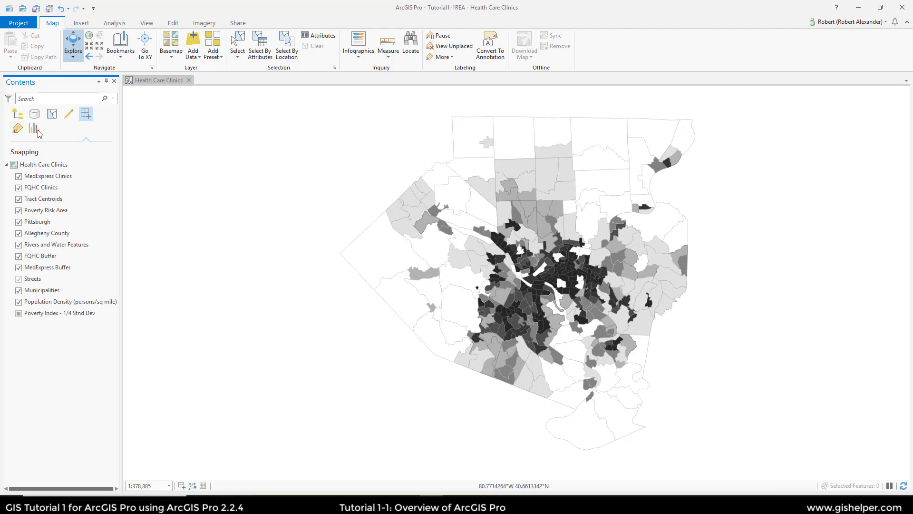
pyautogui.click(17, 129)
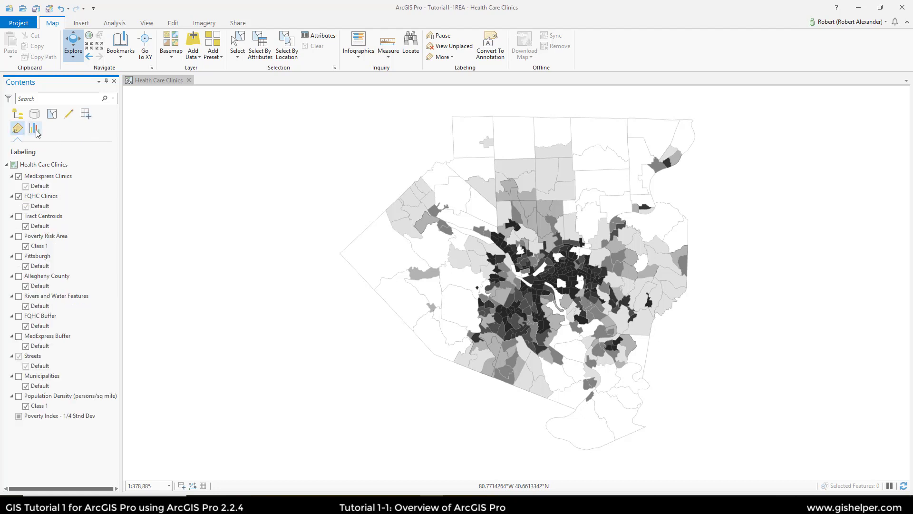
pyautogui.click(35, 129)
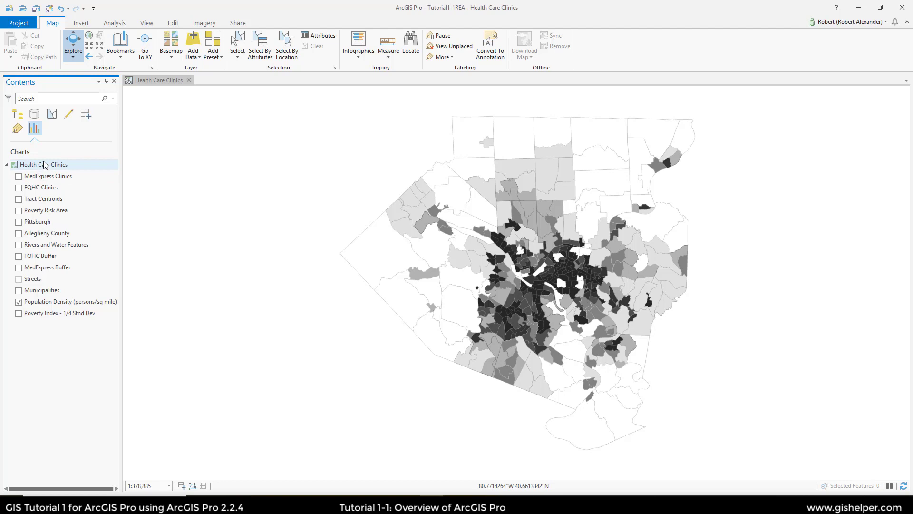
pyautogui.click(18, 114)
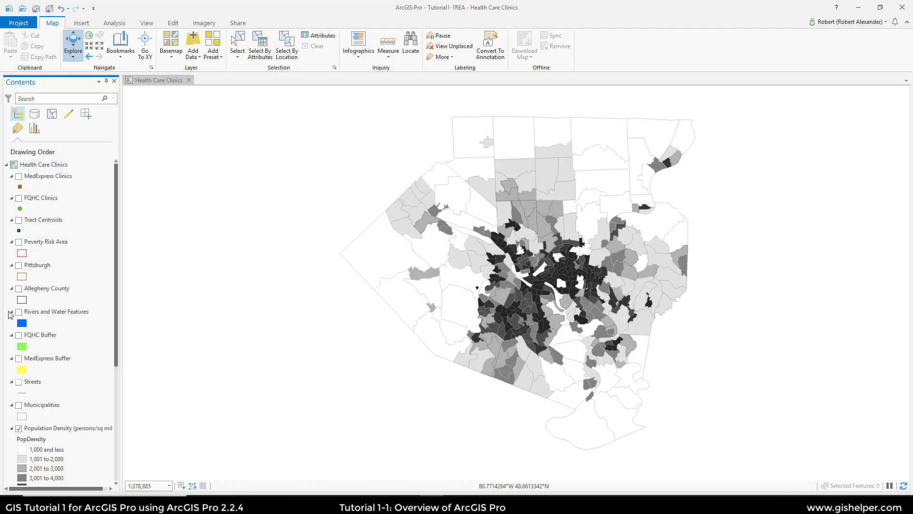
# - Turn on the MedExpress Clinics, FQHC Clinics and Poverty Risk Area layers
pyautogui.scroll(-5, 8, 314)
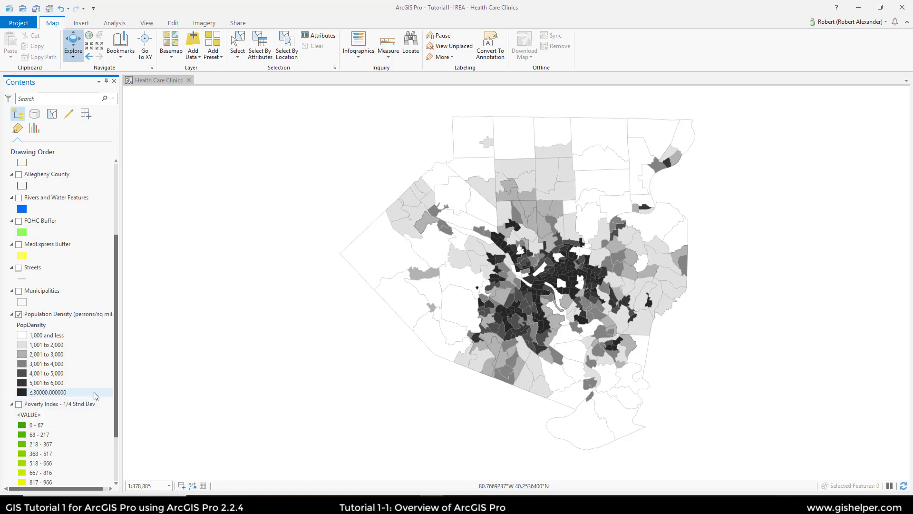
pyautogui.scroll(5, 96, 396)
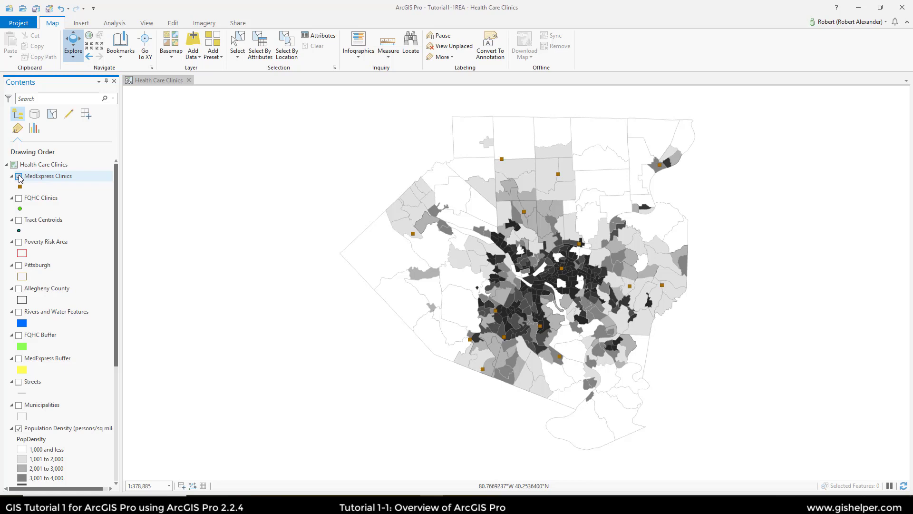
pyautogui.click(19, 198)
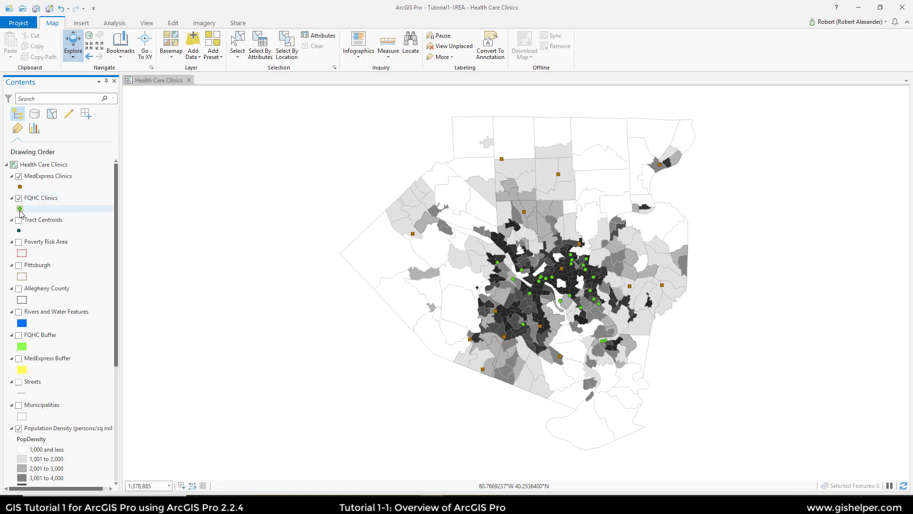
pyautogui.click(19, 242)
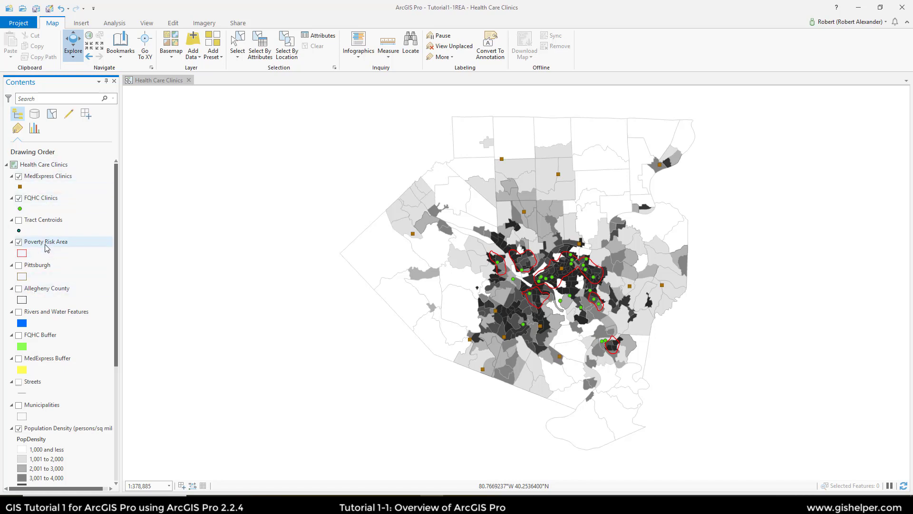
# - Move the Poverty Risk Area layer below Population Density in the drawing order and back up to directly beneath FQHC Clinics
pyautogui.scroll(-2, 46, 246)
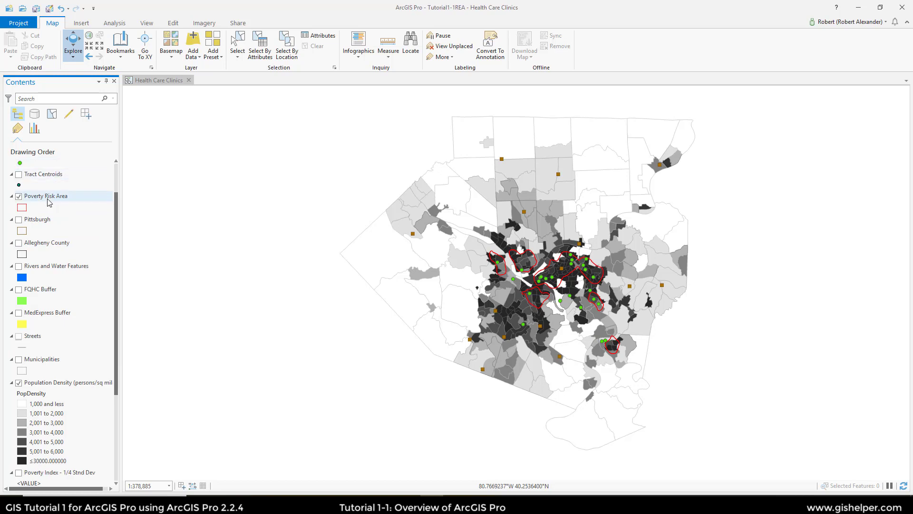
pyautogui.moveTo(51, 217); pyautogui.dragTo(52, 455)
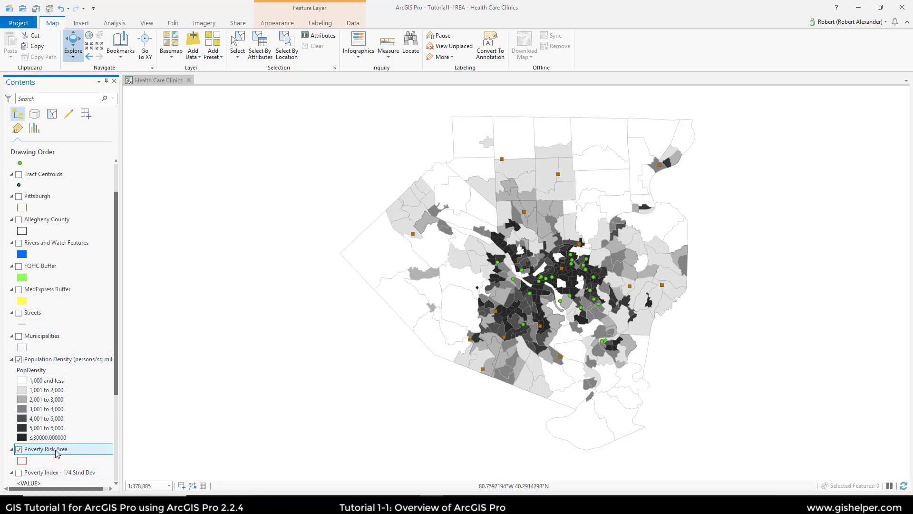
pyautogui.moveTo(57, 452); pyautogui.dragTo(65, 174)
pyautogui.scroll(2, 73, 213)
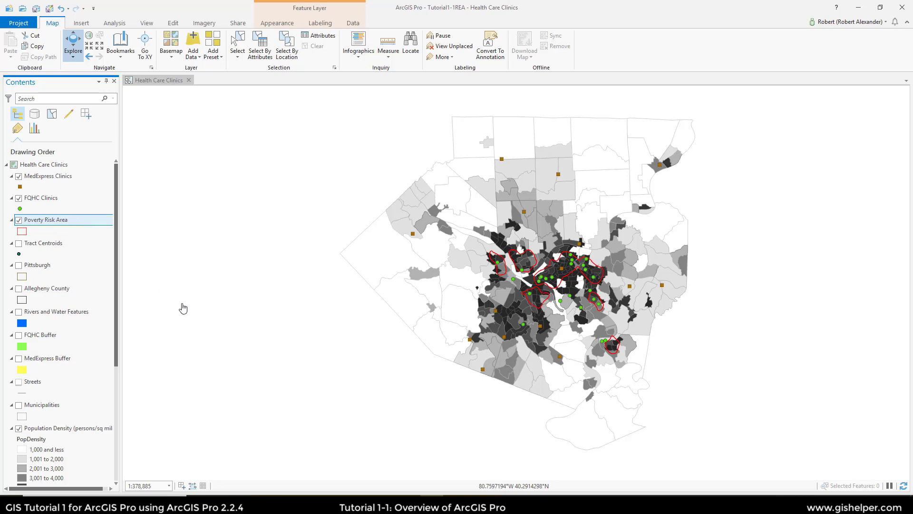
# - Turn on the Allegheny County, Rivers and Water Features and Streets layers, keeping Poverty Risk Area switched on
pyautogui.click(19, 288)
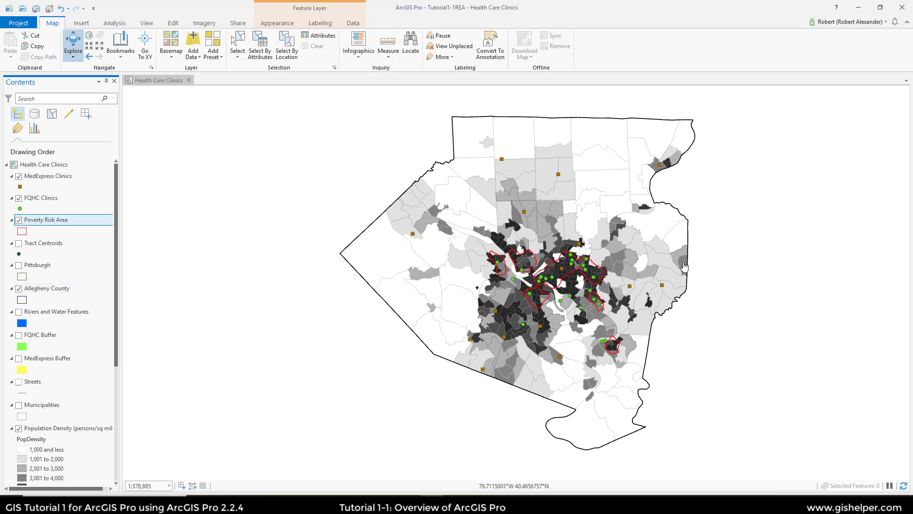
pyautogui.click(19, 220)
pyautogui.click(19, 288)
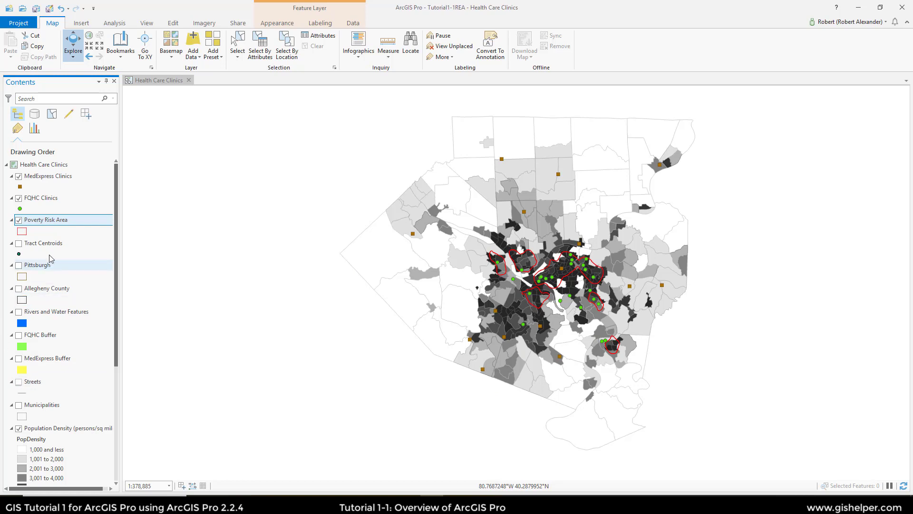
pyautogui.click(18, 288)
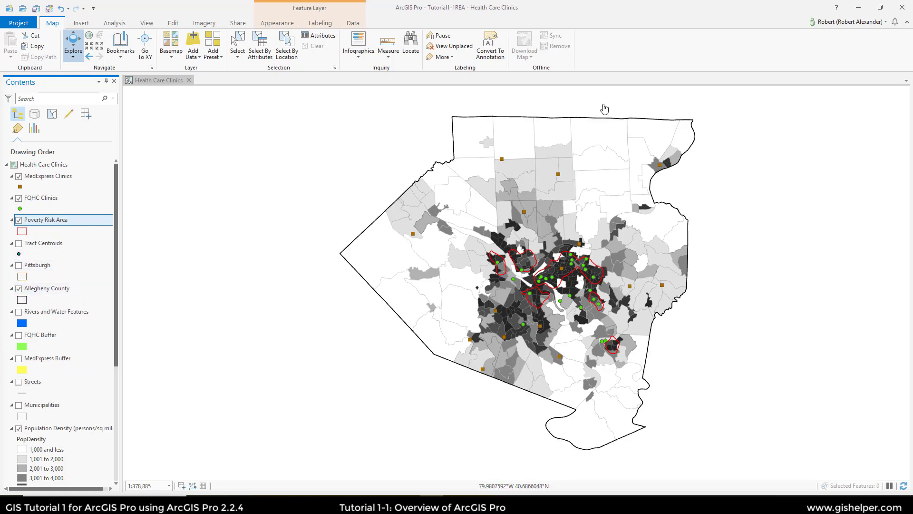
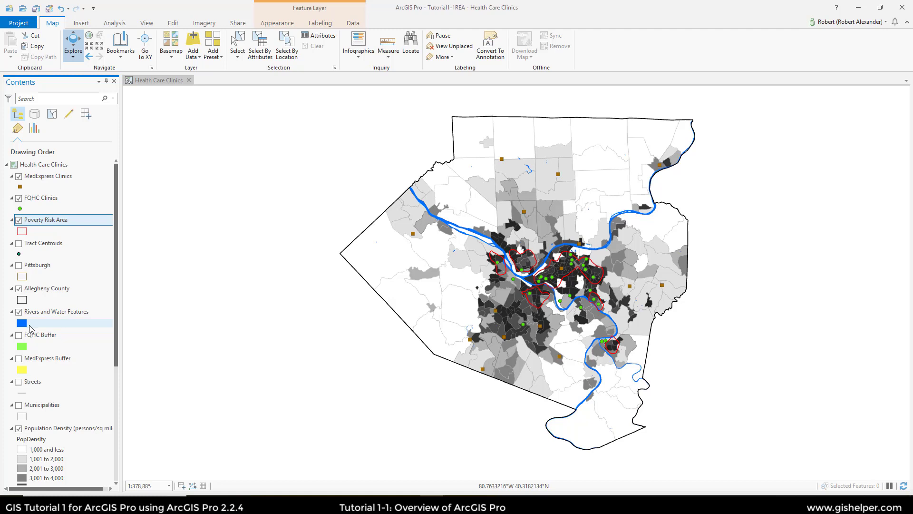
pyautogui.click(19, 382)
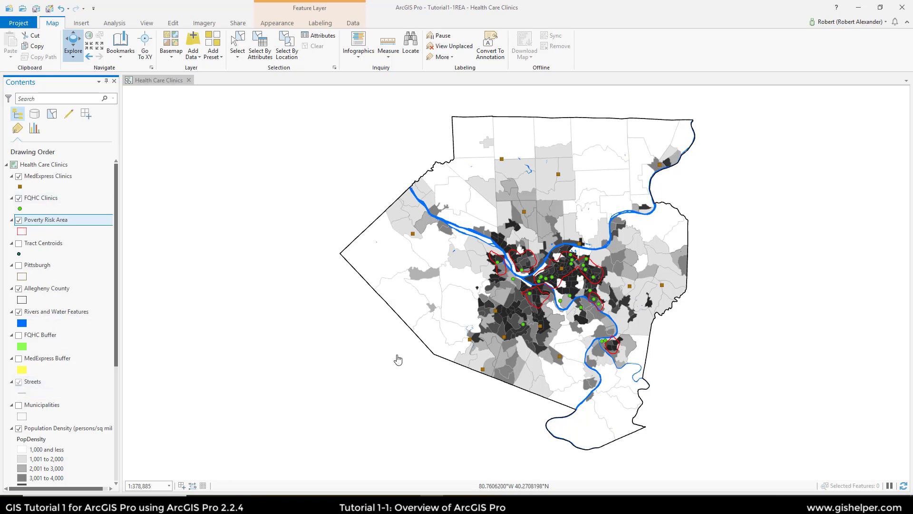
# - Examine the Streets layer around central Pittsburgh at larger scales and open its layer properties to check the visibility range
pyautogui.scroll(4, 418, 343)
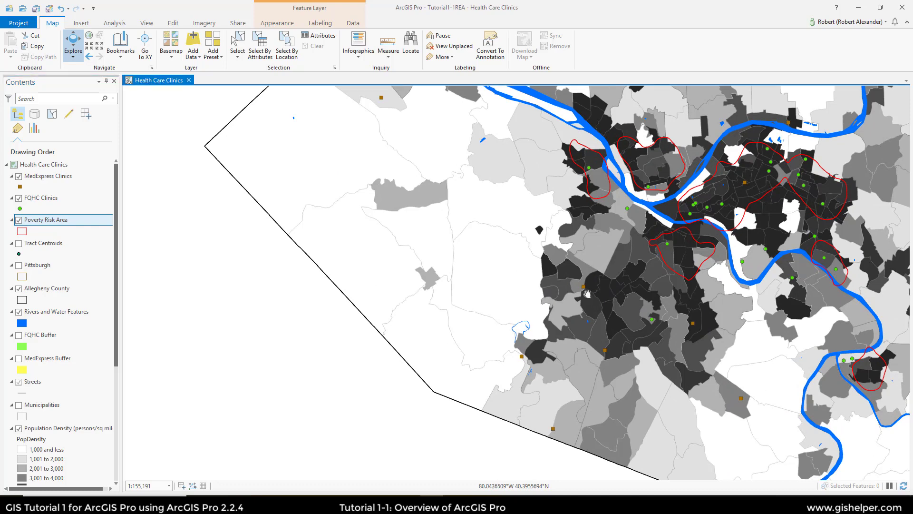
pyautogui.moveTo(744, 206); pyautogui.dragTo(504, 271)
pyautogui.scroll(2, 492, 269)
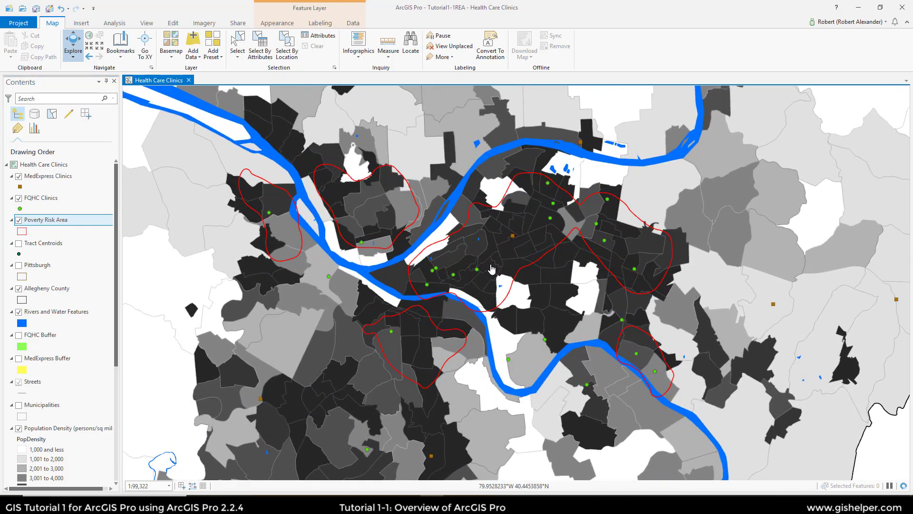
pyautogui.scroll(2, 493, 269)
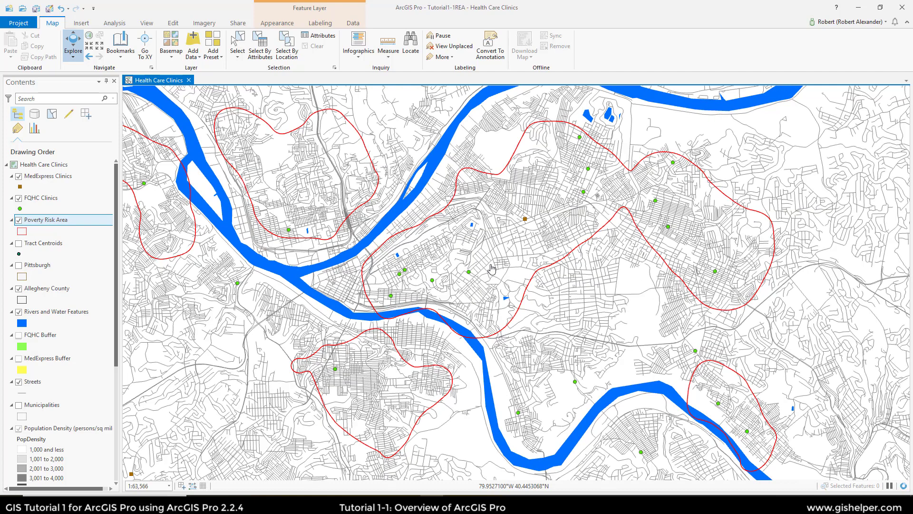
pyautogui.click(46, 382)
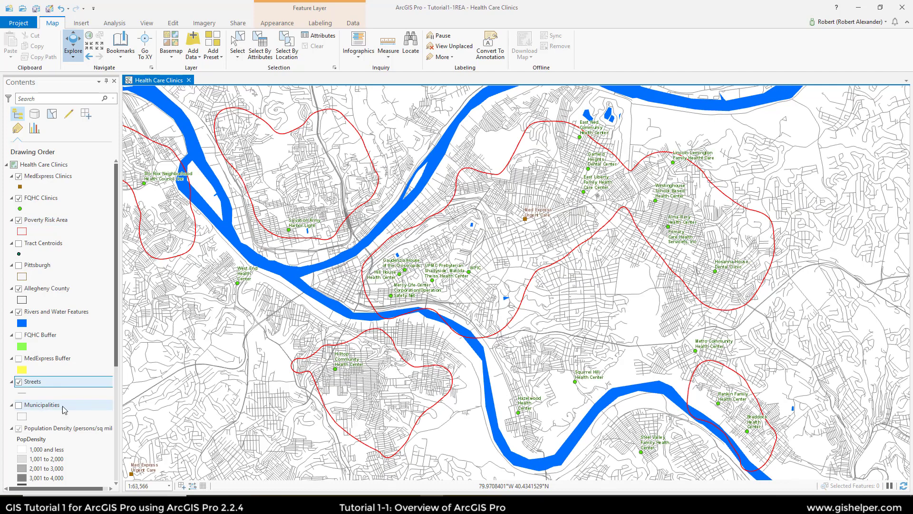
pyautogui.rightClick(34, 381)
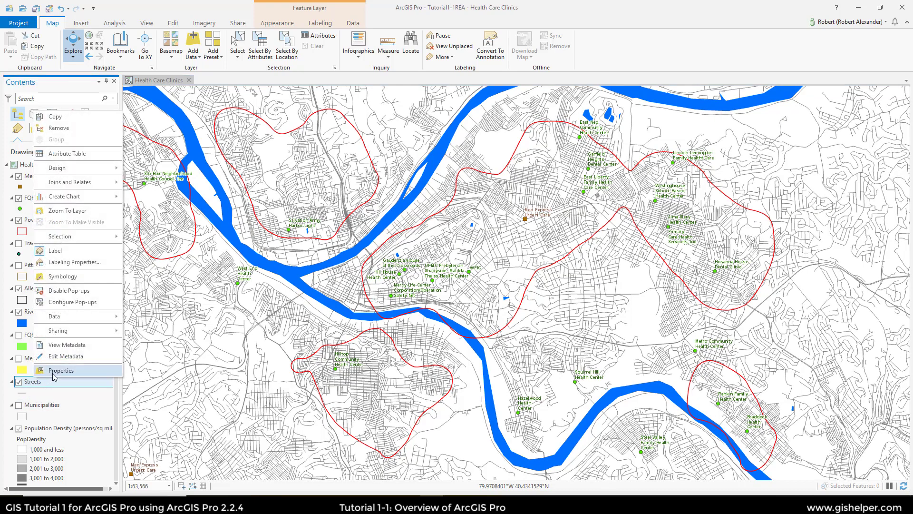
pyautogui.click(54, 373)
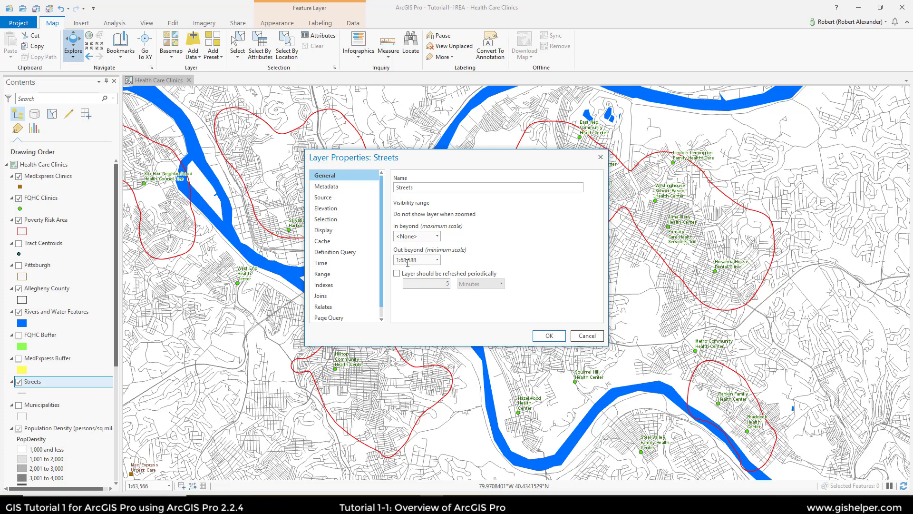
# - Close the Streets layer properties without changes, check the streets on both sides of the visibility limit, and return to the full extent
pyautogui.click(586, 335)
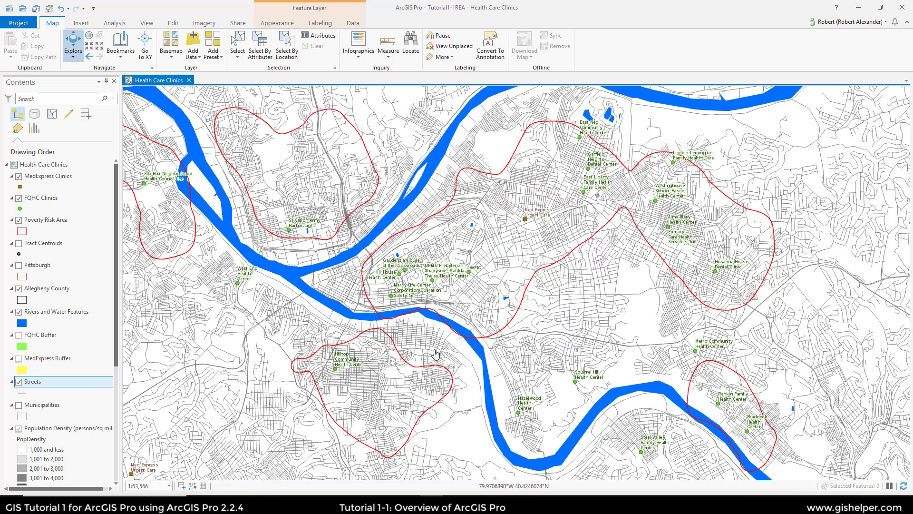
pyautogui.scroll(-1, 435, 353)
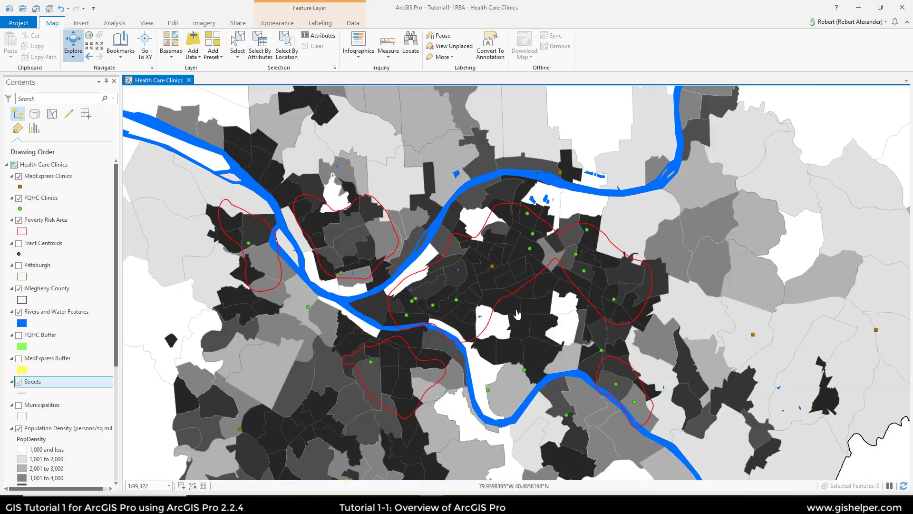
pyautogui.scroll(1, 456, 364)
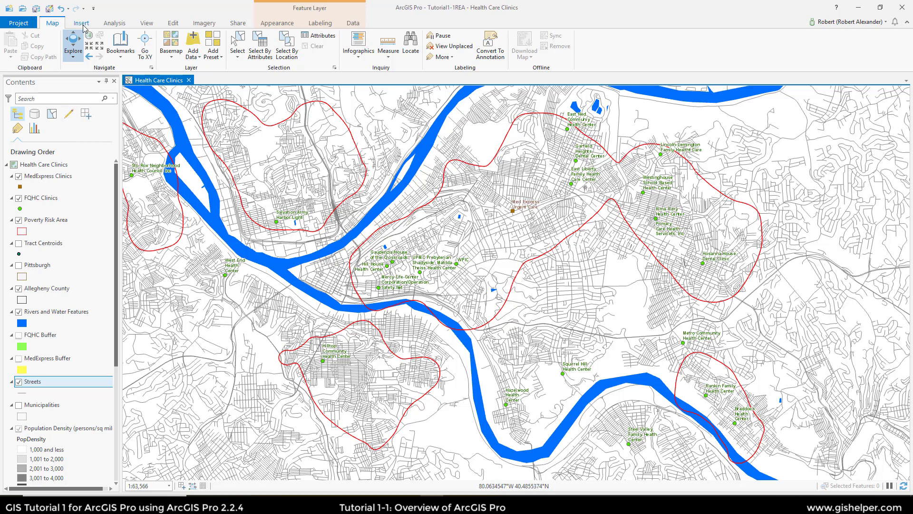
pyautogui.click(89, 36)
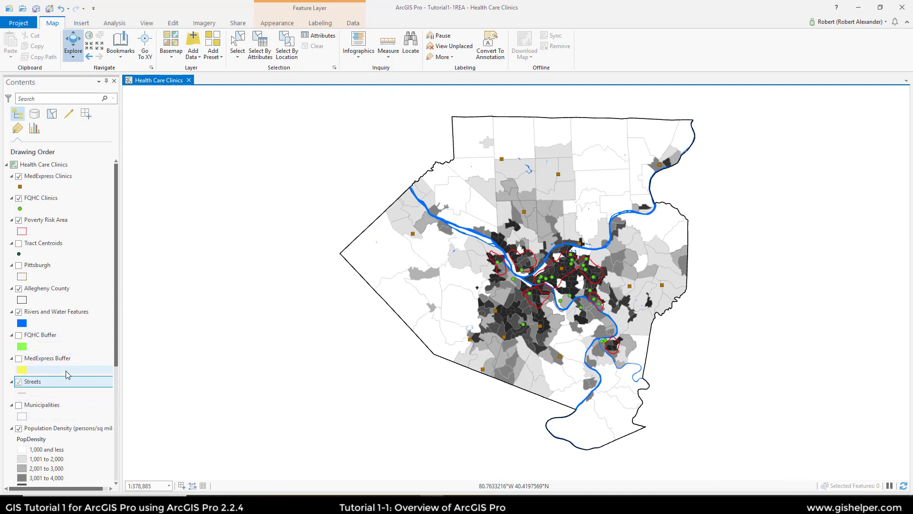
# - Move Population Density up beneath MedExpress Clinics, lower it beneath FQHC Clinics, and return it to directly below Municipalities in the drawing order
pyautogui.click(43, 429)
pyautogui.moveTo(61, 430); pyautogui.dragTo(62, 197)
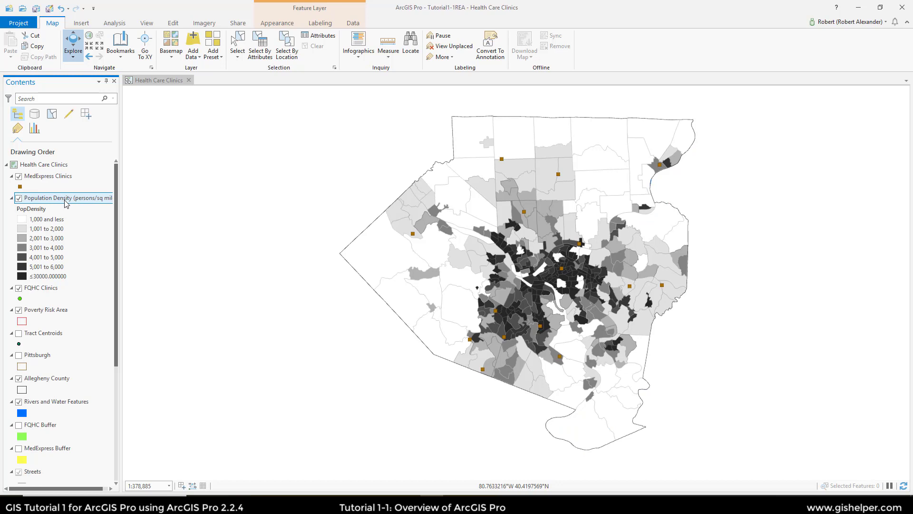
pyautogui.moveTo(67, 205); pyautogui.dragTo(57, 302)
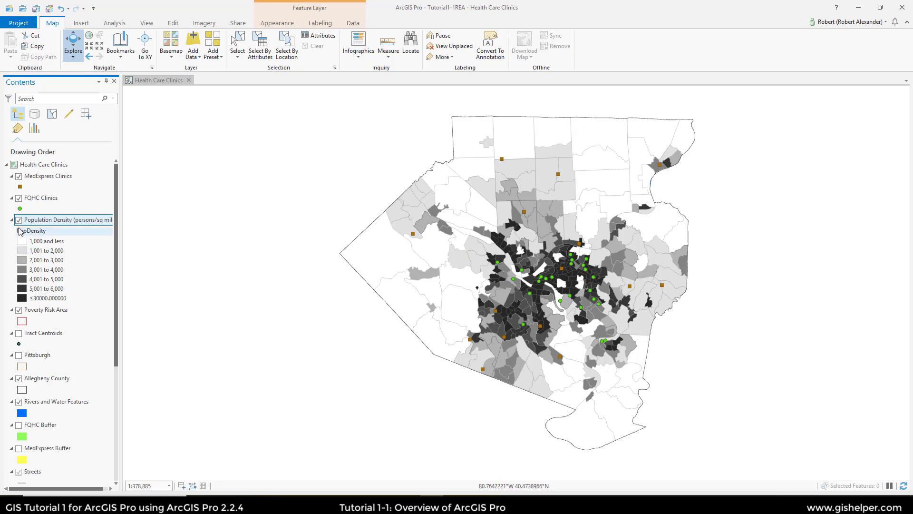
pyautogui.scroll(-3, 38, 212)
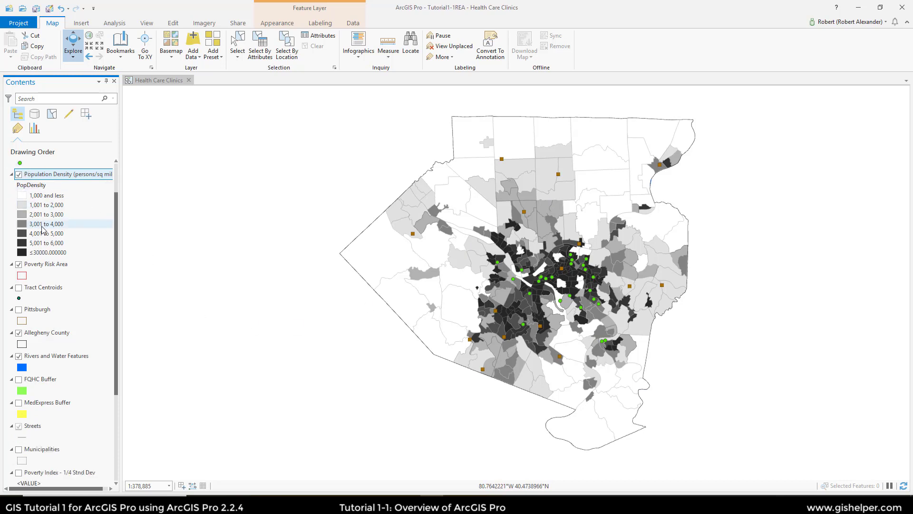
pyautogui.scroll(1, 50, 202)
pyautogui.moveTo(53, 179); pyautogui.dragTo(55, 468)
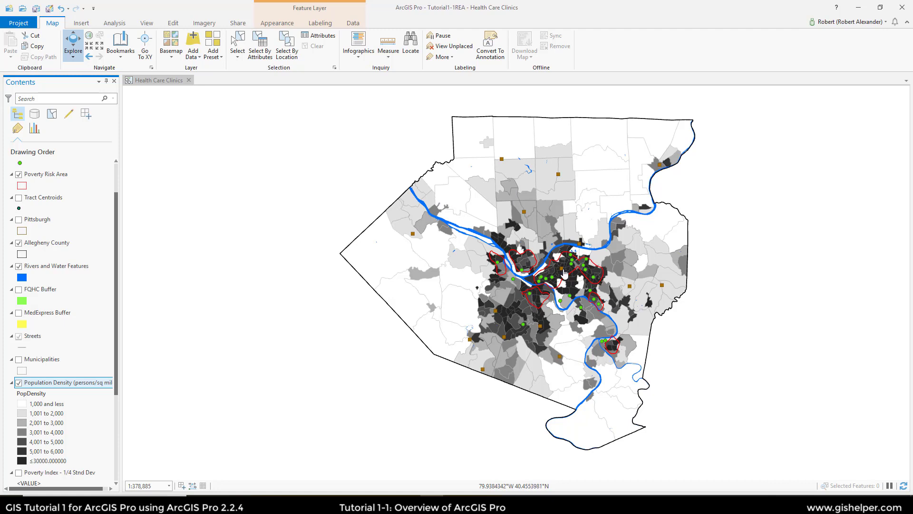
# - Save the project and open the Catalog pane
pyautogui.click(36, 9)
pyautogui.click(151, 24)
pyautogui.click(102, 59)
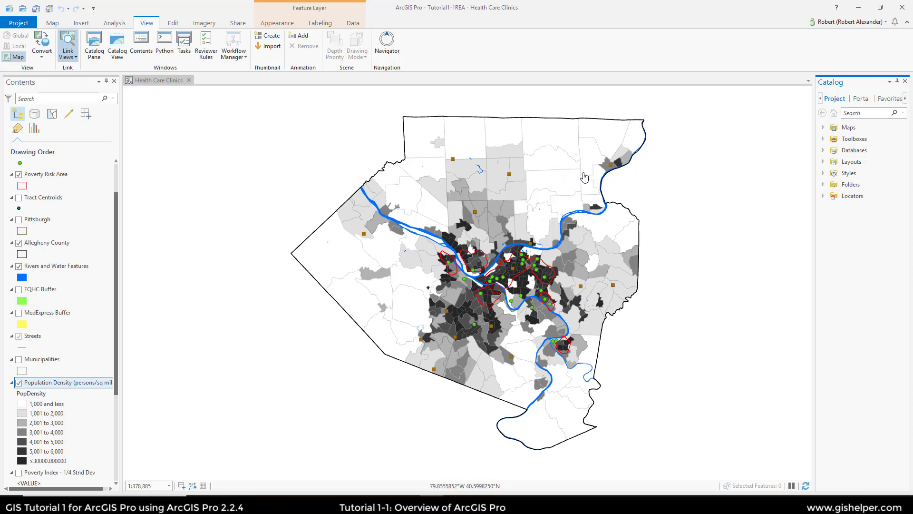
# - Examine the project's maps, layouts, databases and folder connections in the Catalog pane, leaving Maps and Layouts expanded
pyautogui.click(823, 128)
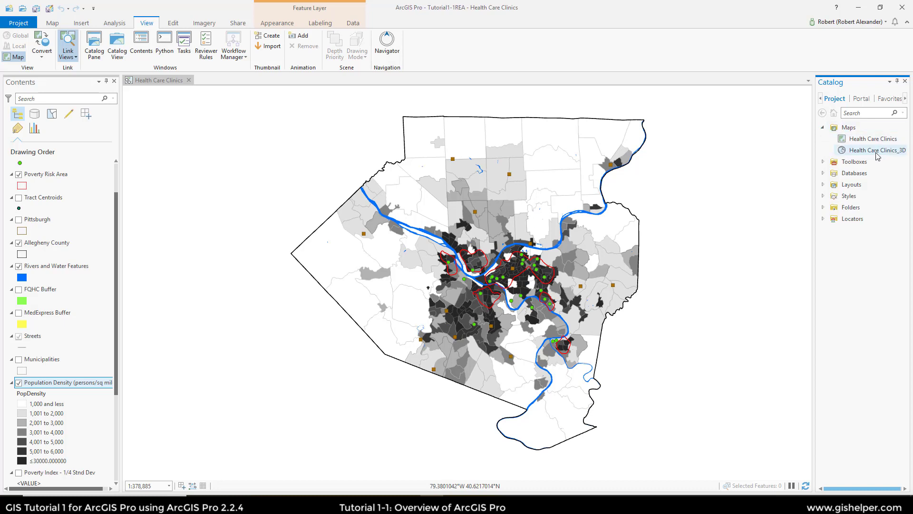
pyautogui.moveTo(858, 143)
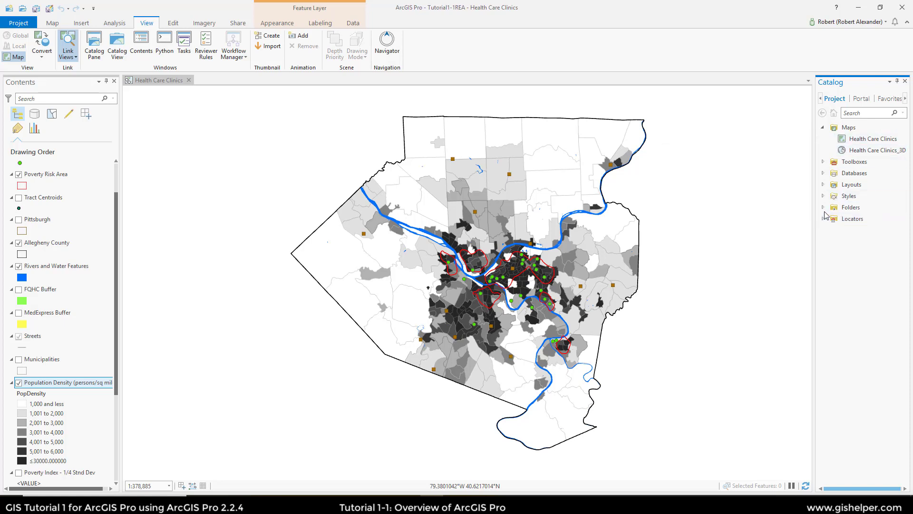
pyautogui.click(823, 184)
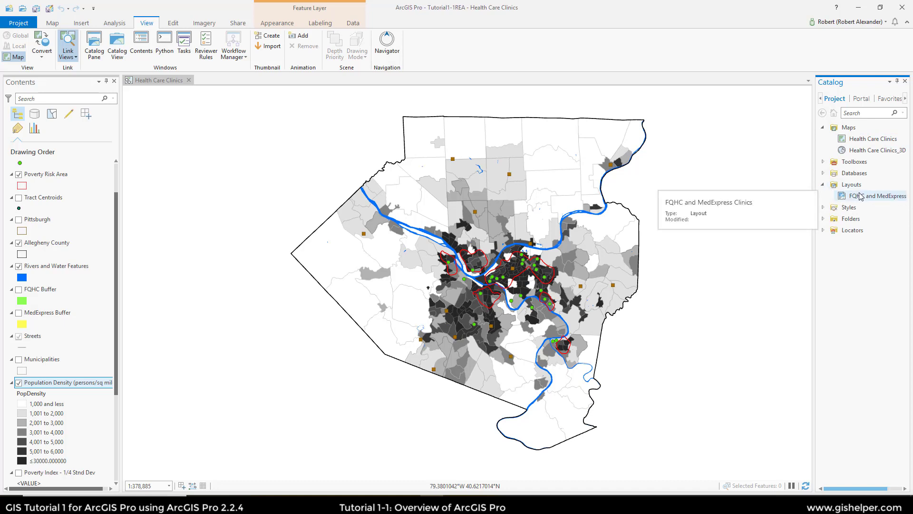
pyautogui.click(824, 173)
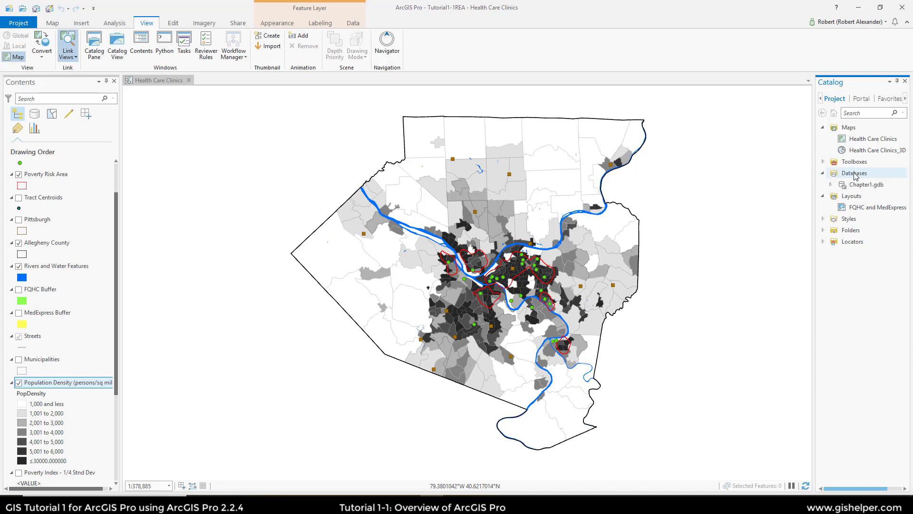
pyautogui.moveTo(862, 189)
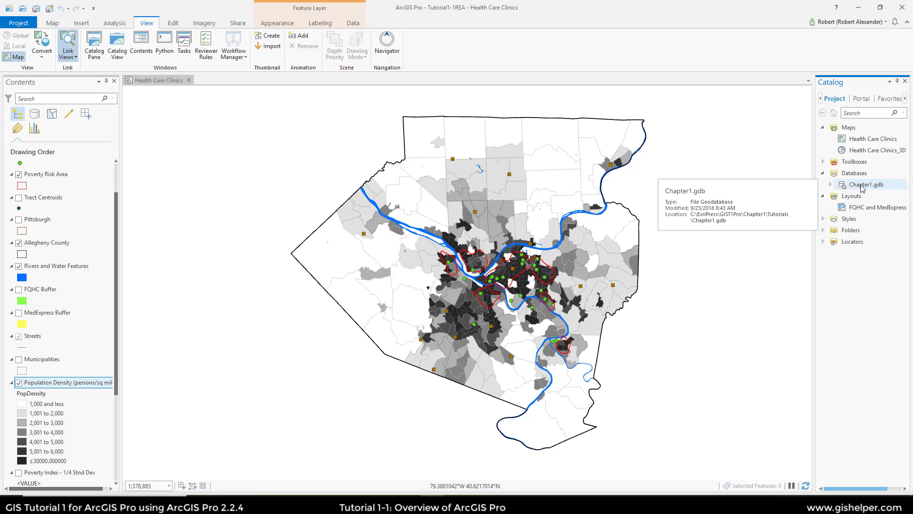
pyautogui.click(823, 173)
pyautogui.click(823, 220)
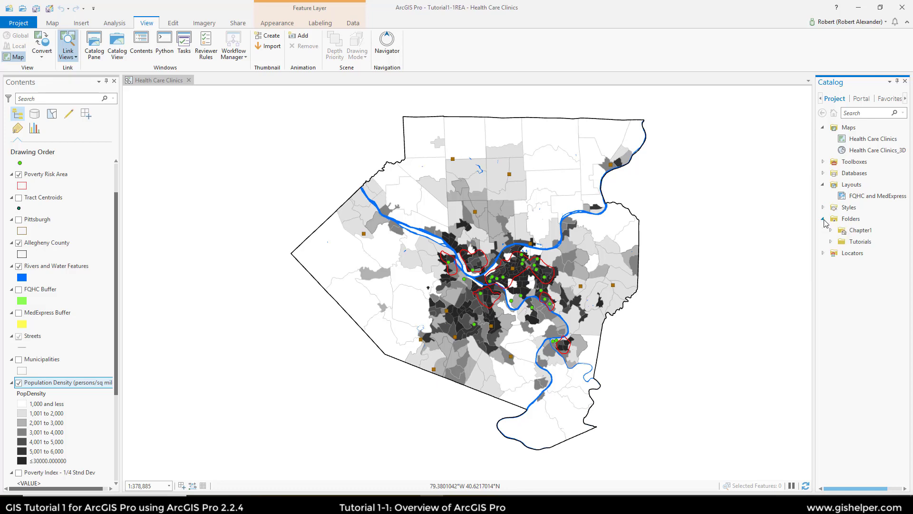
pyautogui.moveTo(848, 246)
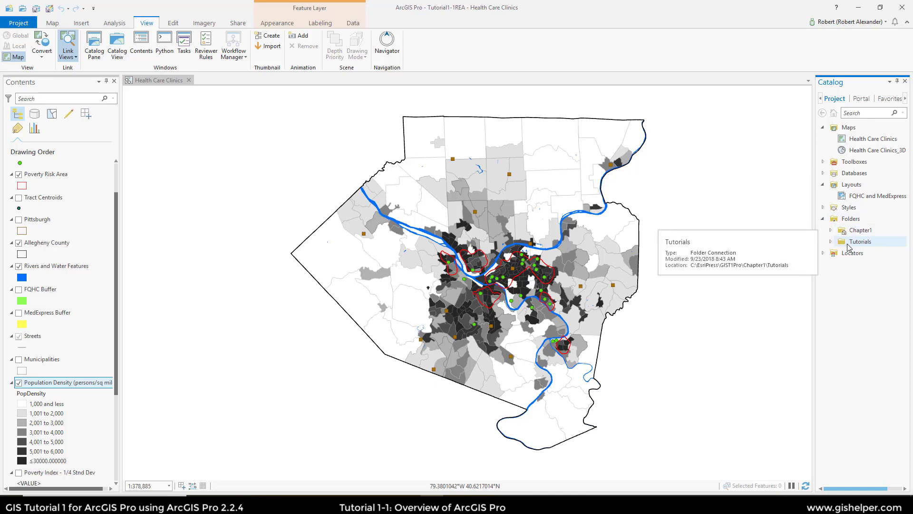
pyautogui.click(822, 219)
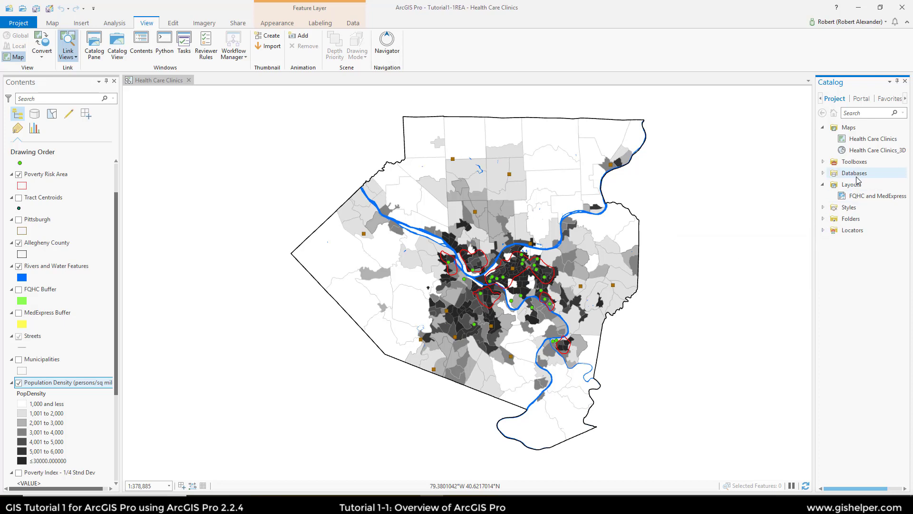
# - Open the FQHC and MedExpress Clinics layout and compare it with the Health Care Clinics map, ending on the layout
pyautogui.doubleClick(874, 200)
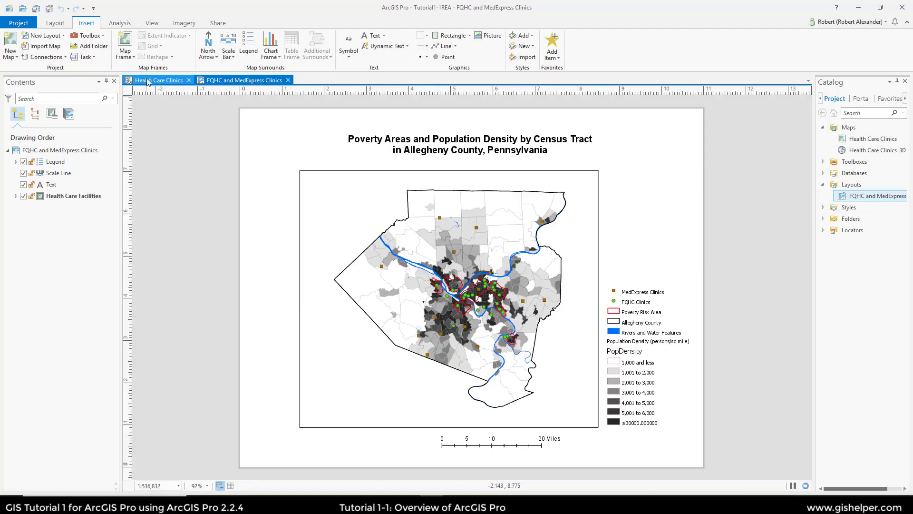
pyautogui.click(161, 81)
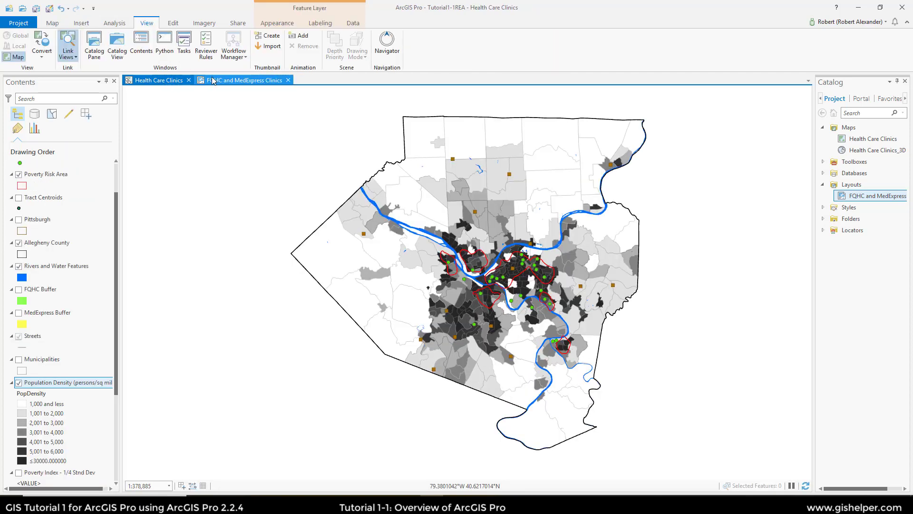
pyautogui.click(220, 81)
pyautogui.click(172, 82)
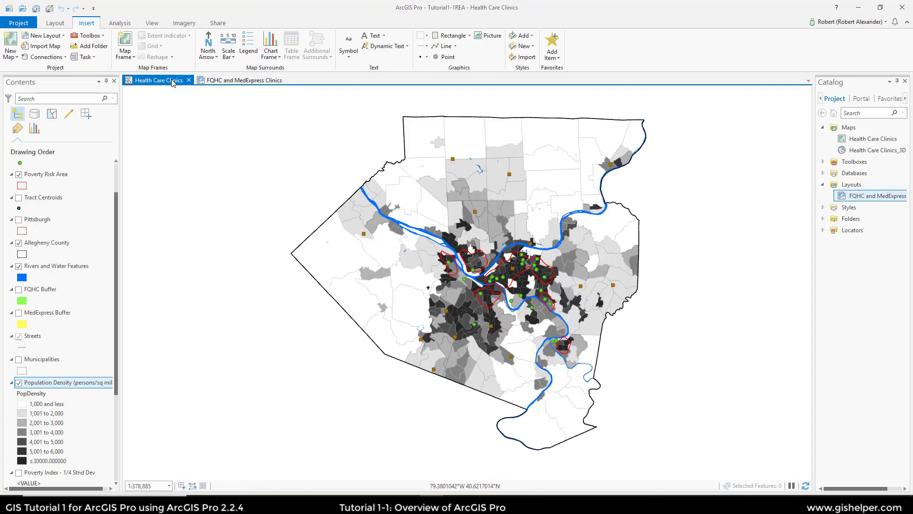
pyautogui.click(269, 82)
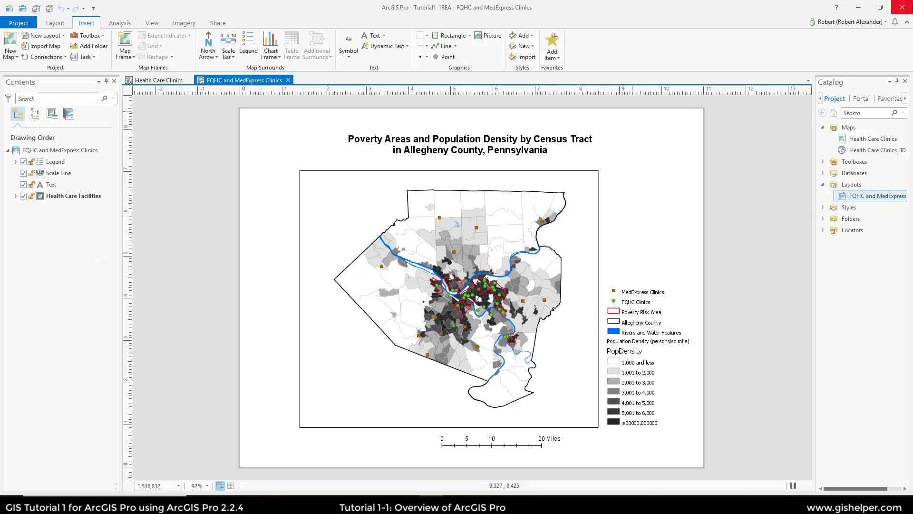
# - Auto-hide the Catalog pane and zoom to the full extent of the FQHC and MedExpress Clinics layout
pyautogui.click(897, 82)
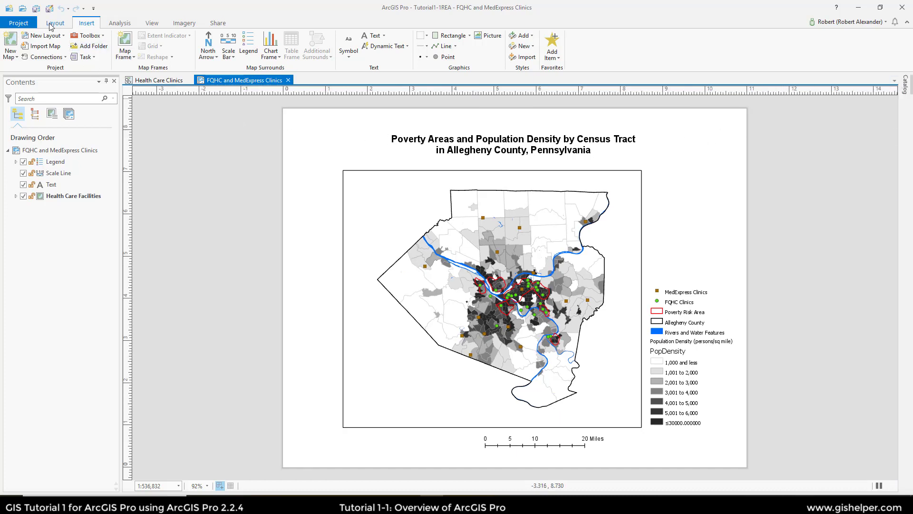
pyautogui.click(51, 24)
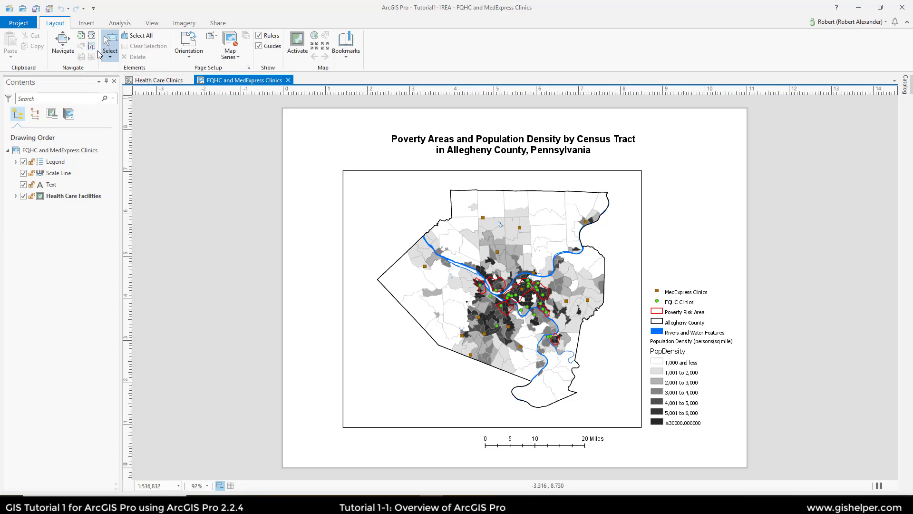
pyautogui.click(153, 82)
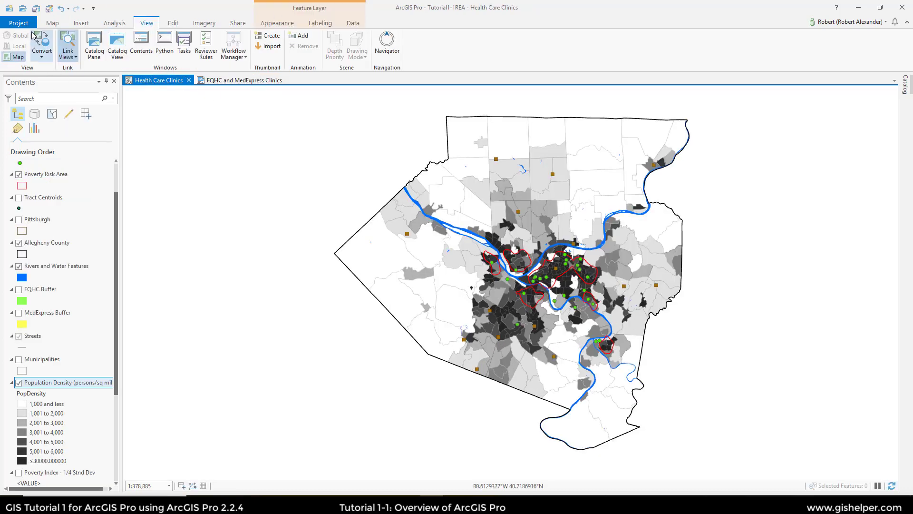
pyautogui.click(212, 81)
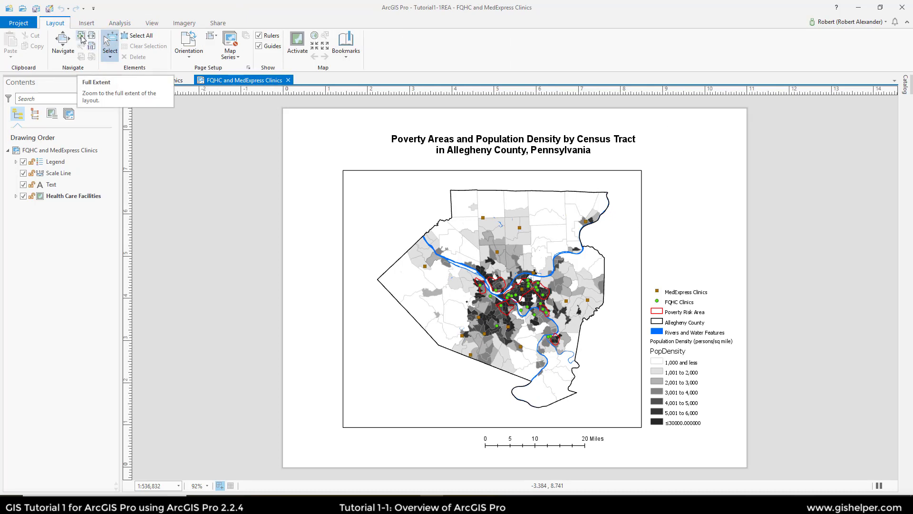
pyautogui.click(82, 39)
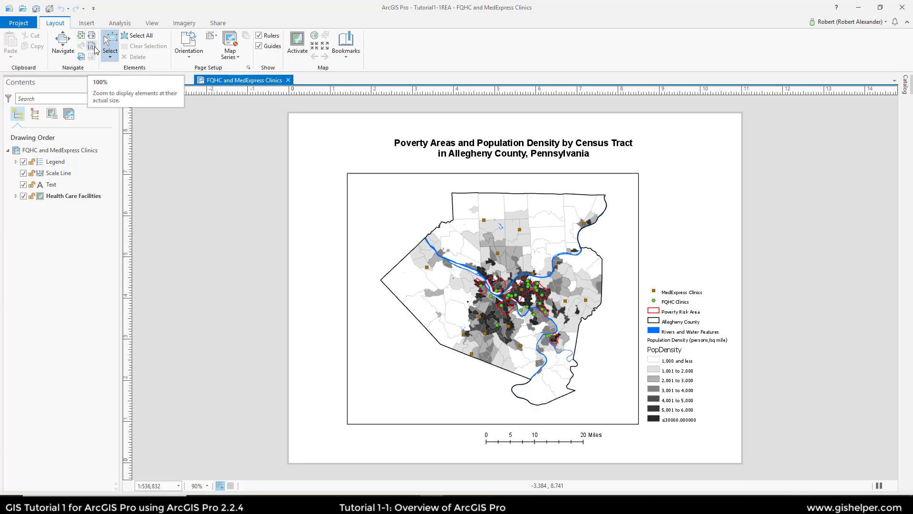
# - Start exporting the layout as a PDF and choose the GIST1Pro\Chapter1\Tutorials folder as its destination
pyautogui.click(219, 24)
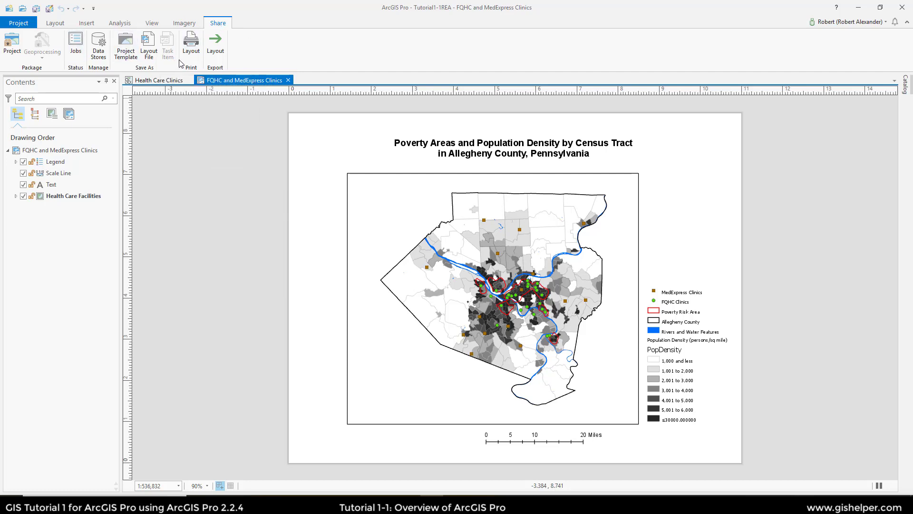
pyautogui.click(215, 61)
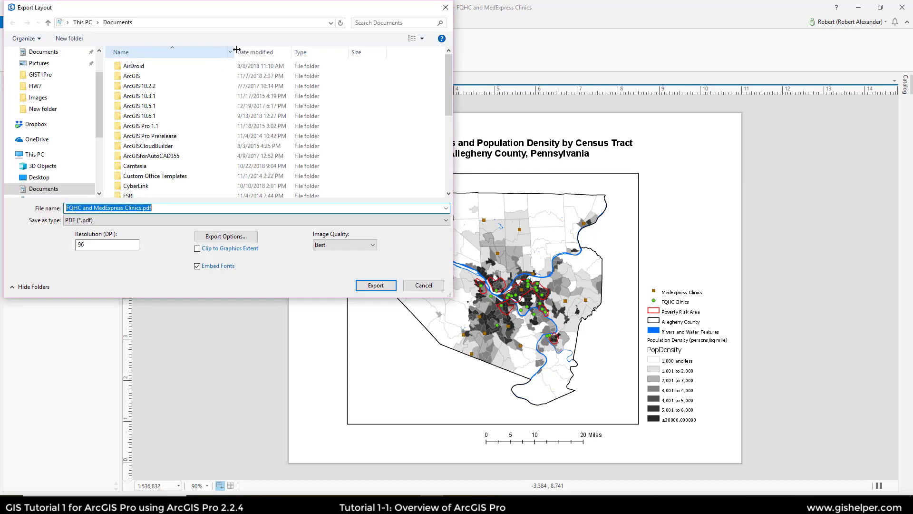
pyautogui.click(57, 75)
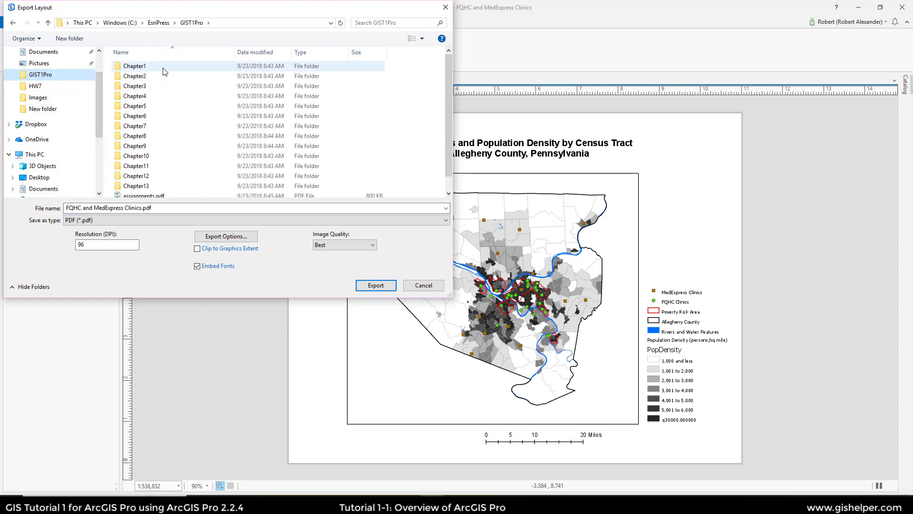
pyautogui.doubleClick(163, 71)
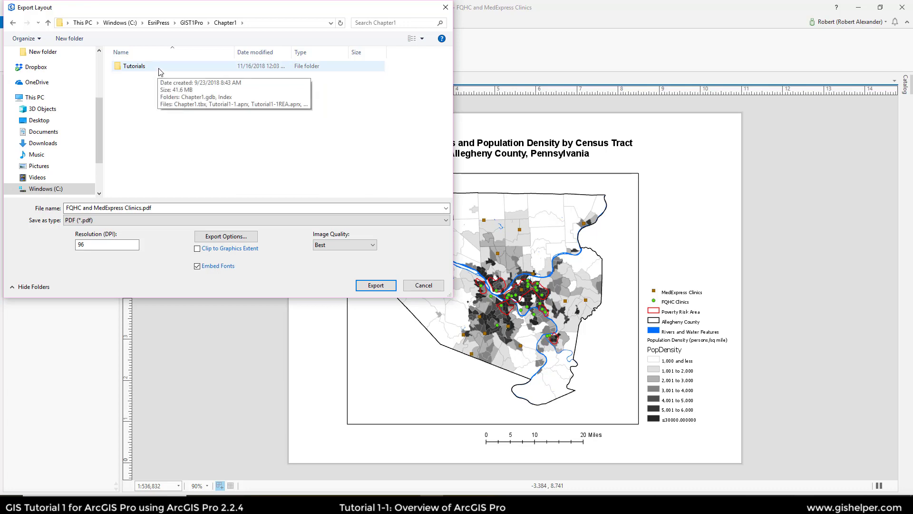
pyautogui.doubleClick(159, 69)
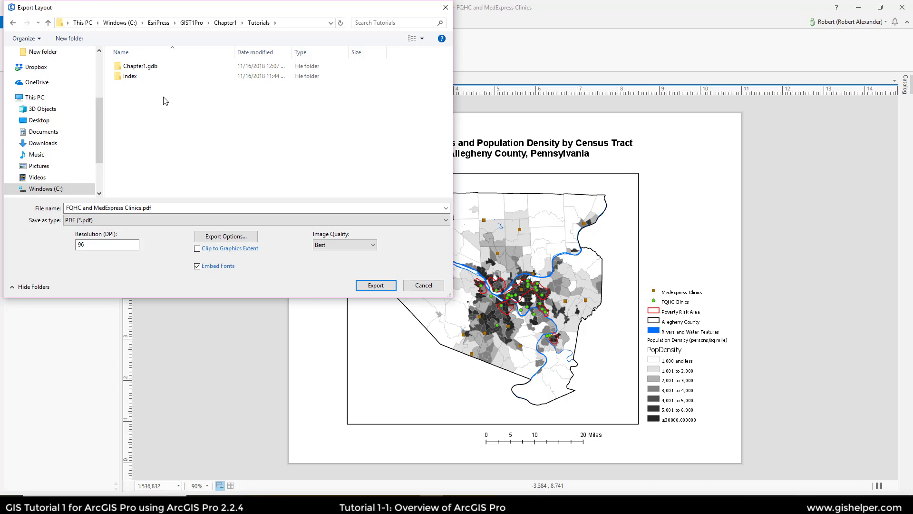
# - Change the export file name to HealthClinics.pdf
pyautogui.click(125, 208)
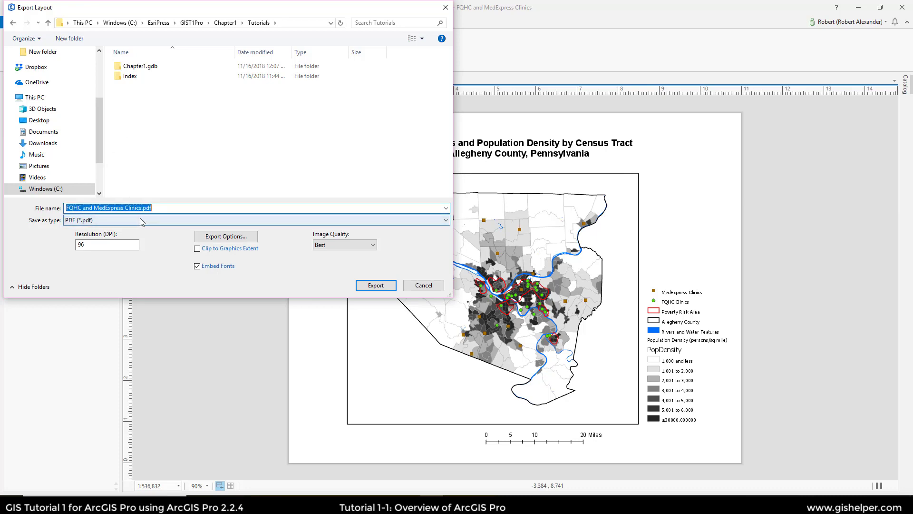
pyautogui.click(125, 207)
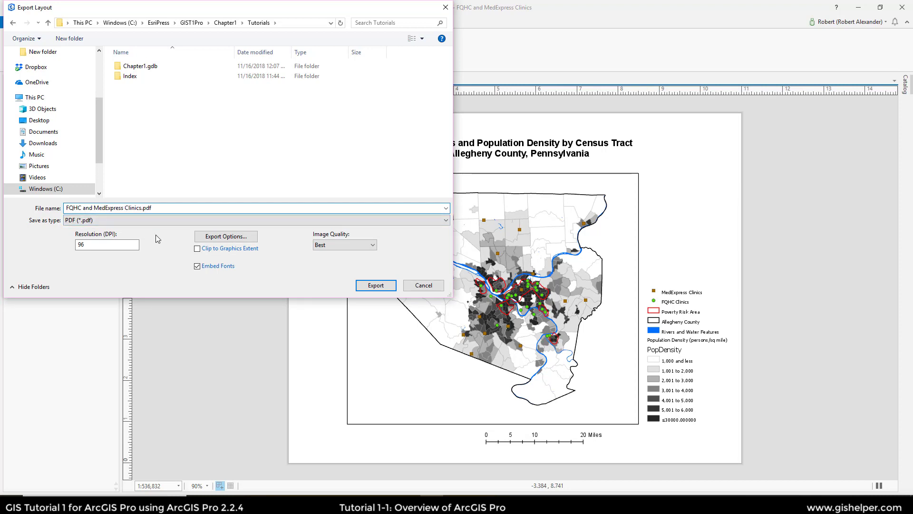
pyautogui.press('BackSpace')
pyautogui.press('BackSpace')
pyautogui.press('BackSpace')
pyautogui.press('BackSpace')
pyautogui.press('BackSpace')
pyautogui.press('BackSpace')
pyautogui.press('BackSpace')
pyautogui.press('BackSpace')
pyautogui.press('BackSpace')
pyautogui.press('BackSpace')
pyautogui.press('BackSpace')
pyautogui.press('BackSpace')
pyautogui.press('BackSpace')
pyautogui.press('BackSpace')
pyautogui.press('BackSpace')
pyautogui.press('BackSpace')
pyautogui.press('BackSpace')
pyautogui.press('BackSpace')
pyautogui.press('BackSpace')
pyautogui.write('Healt')
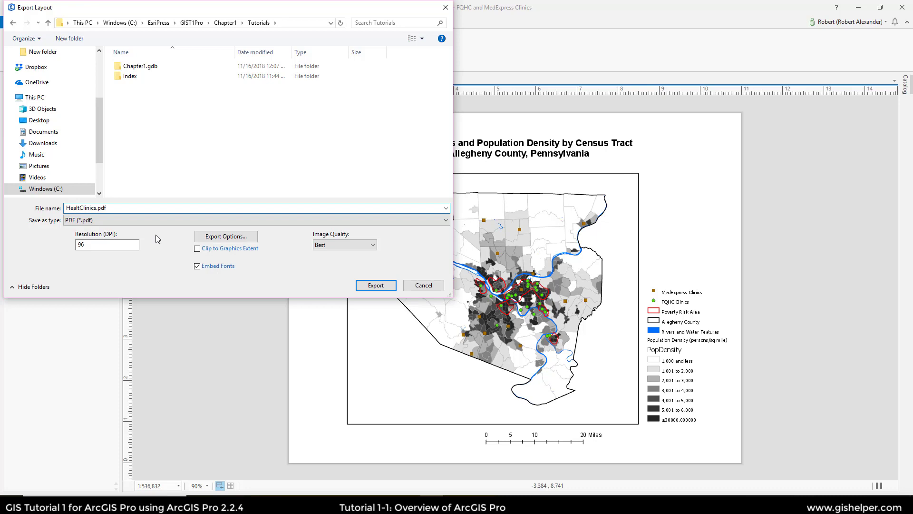
pyautogui.write('h')
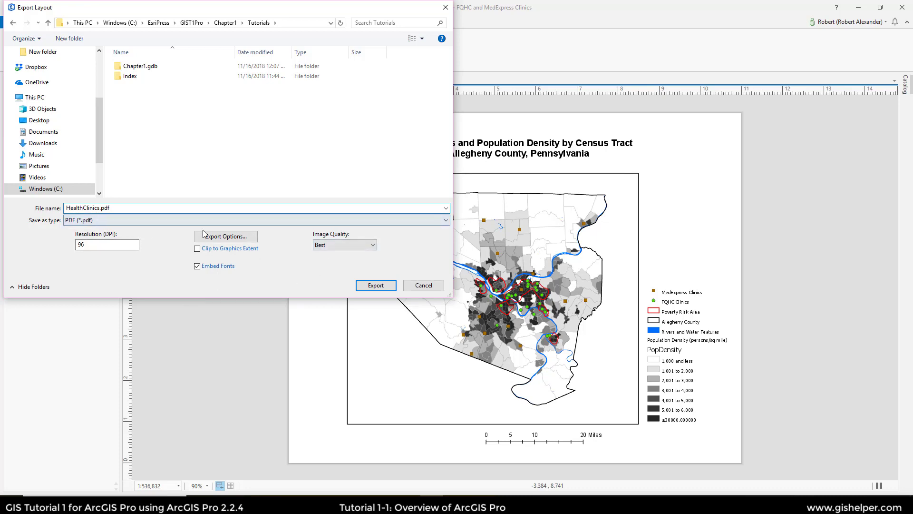
# - Export the layout in JPEG format as HealthClinics.jpg, editing the resolution beforehand, and close the exported image after viewing it
pyautogui.click(142, 220)
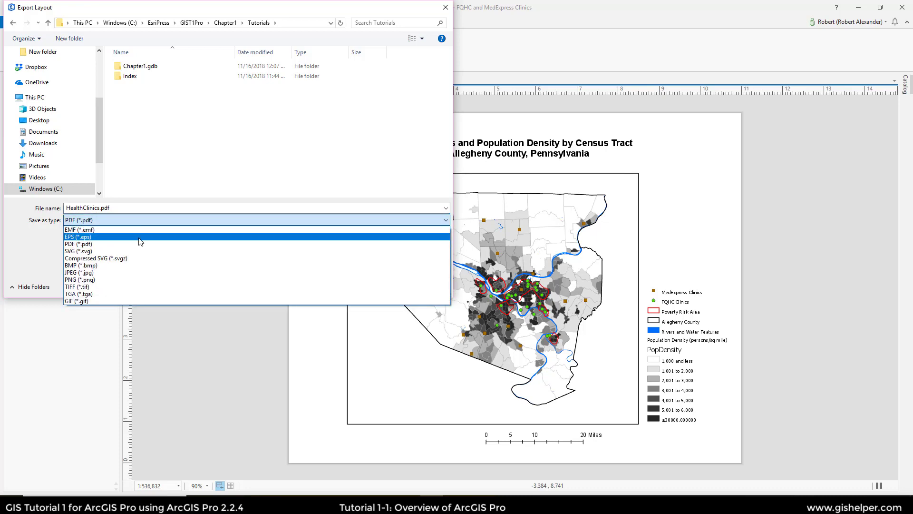
pyautogui.click(134, 272)
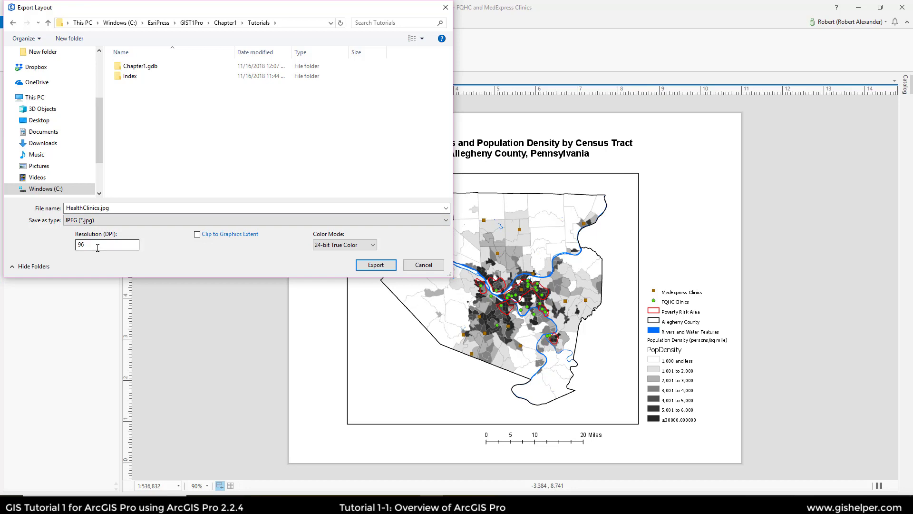
pyautogui.moveTo(97, 248); pyautogui.dragTo(48, 249)
pyautogui.click(368, 266)
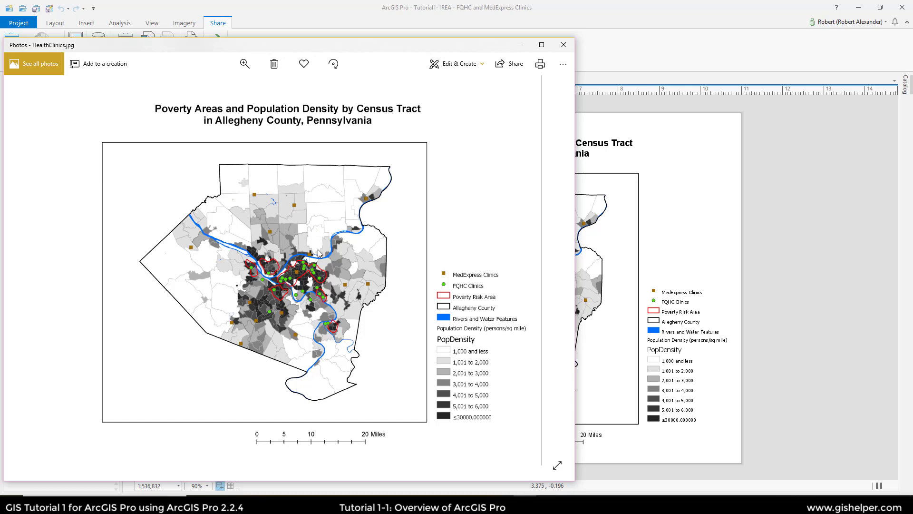
pyautogui.click(556, 49)
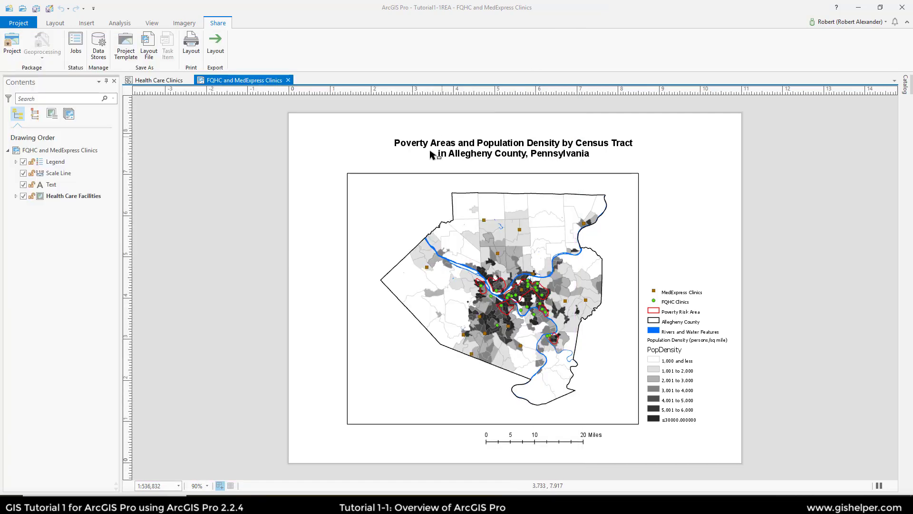
# - Close the FQHC and MedExpress Clinics layout view and save the project
pyautogui.click(288, 80)
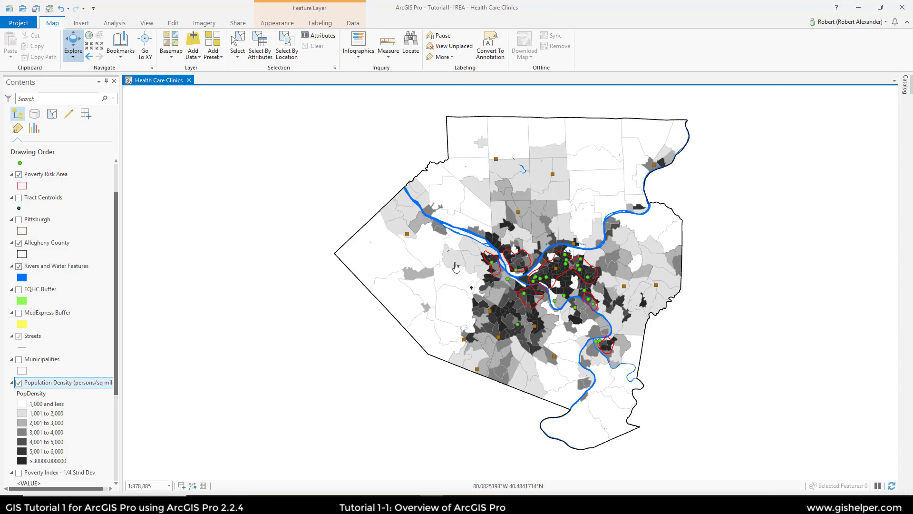
pyautogui.click(36, 8)
# - Turn on the FQHC Buffer and MedExpress Buffer layers in the map and reopen the FQHC and MedExpress Clinics layout
pyautogui.click(19, 290)
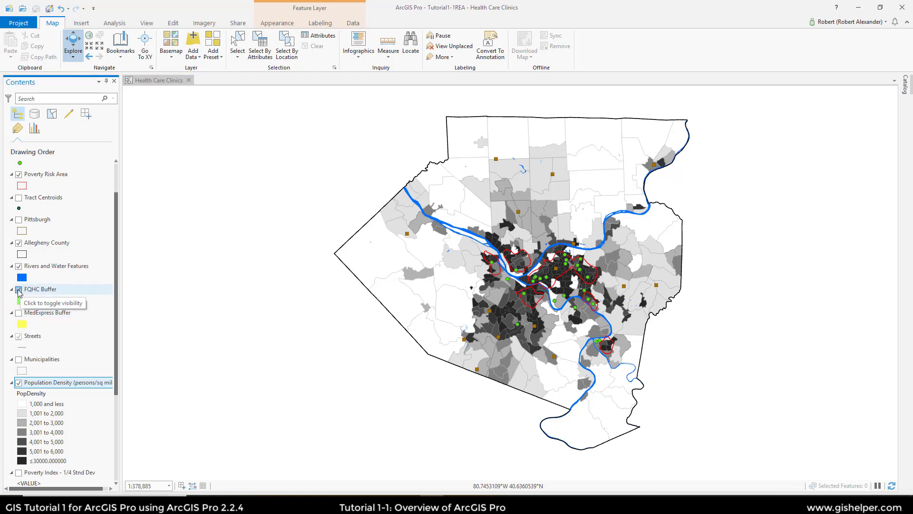
pyautogui.click(19, 313)
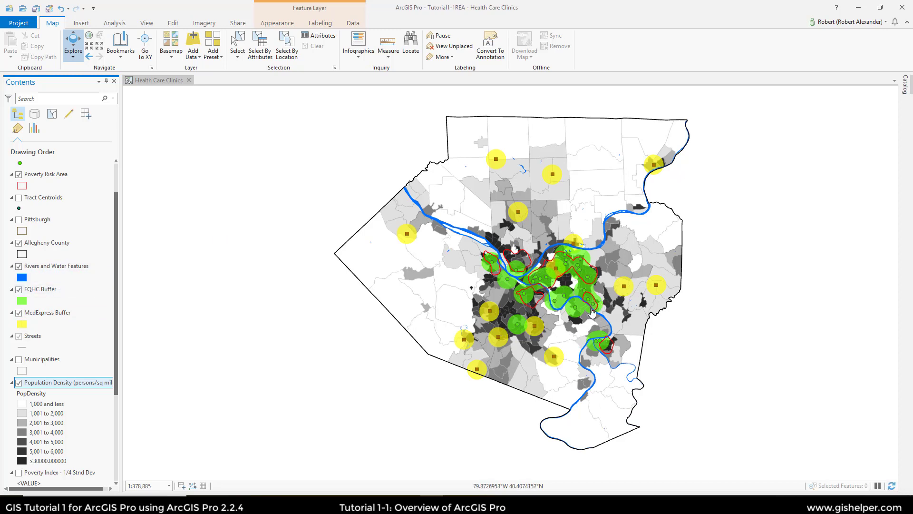
pyautogui.click(906, 86)
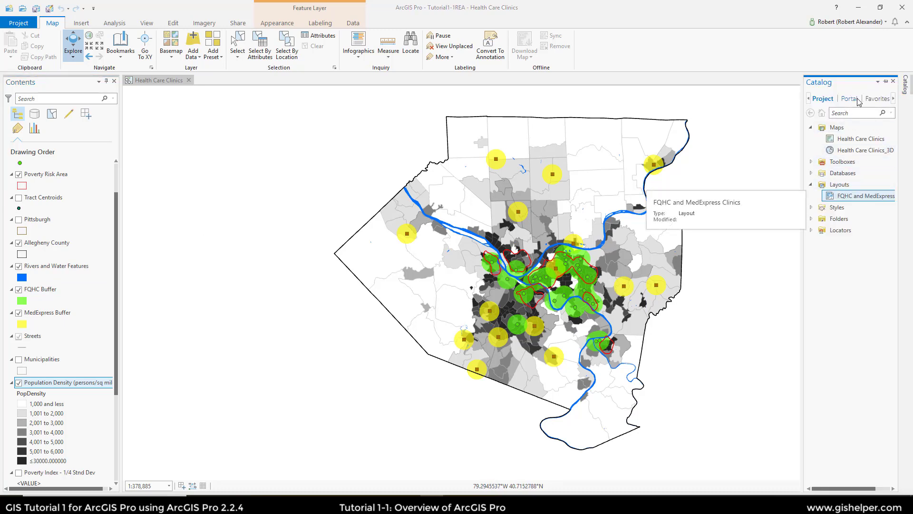
pyautogui.doubleClick(852, 196)
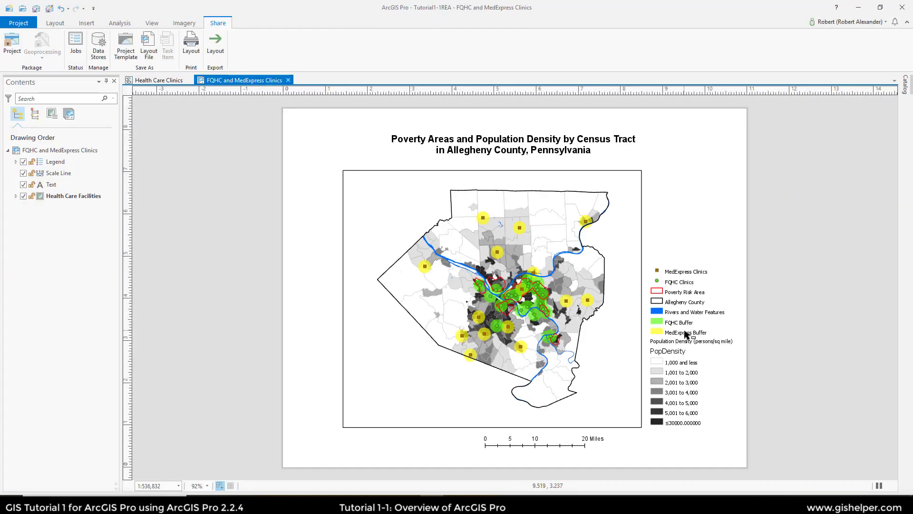